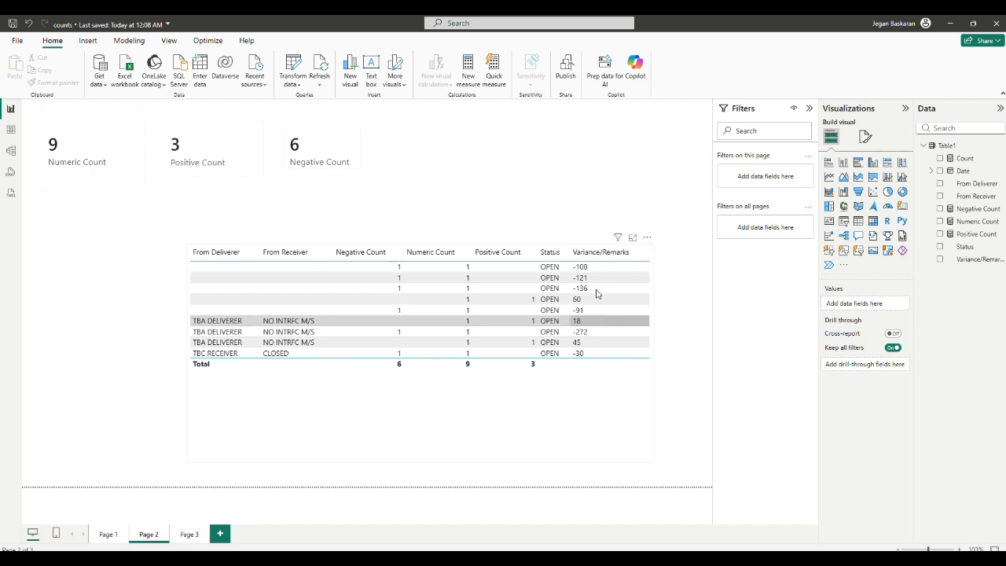
Step: Open the Numeric Count measure to review its DAX formula, then close the formula editor
click(969, 222)
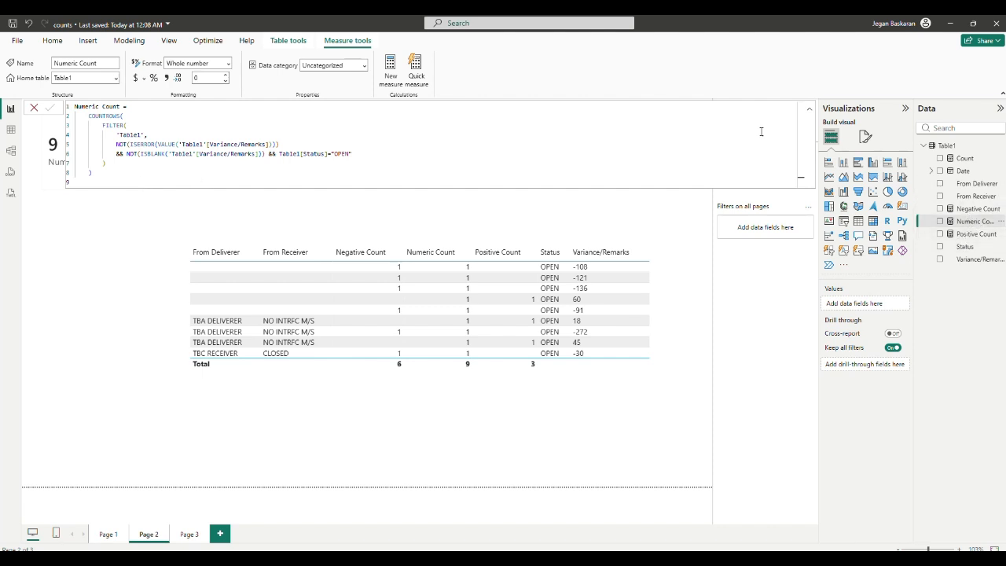
click(810, 109)
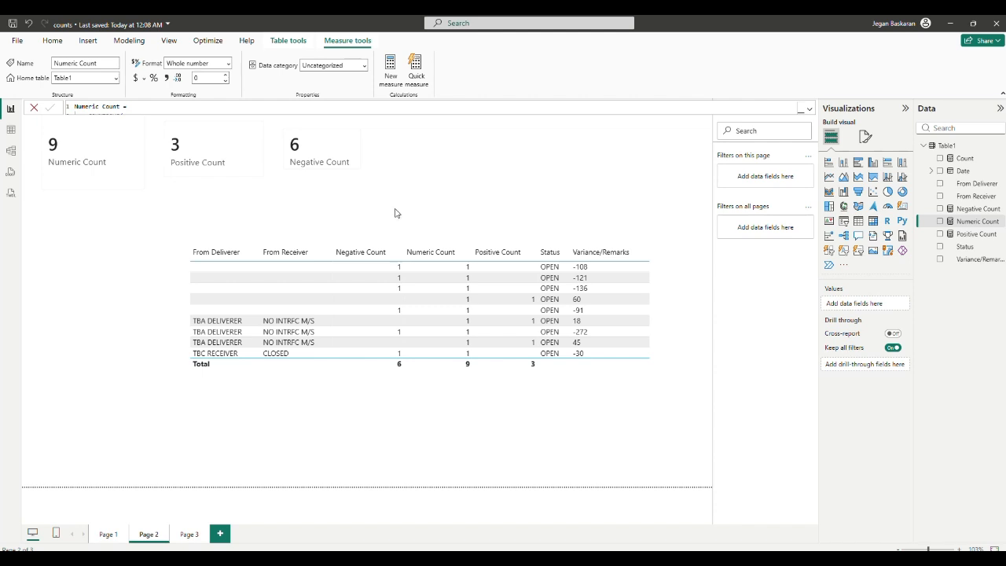
click(484, 164)
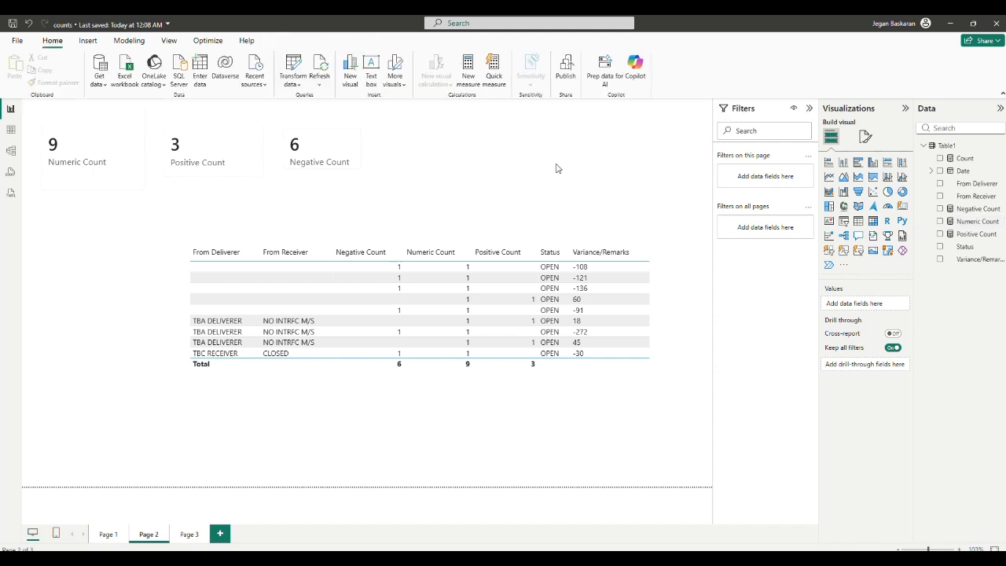
Step: Add a pie chart showing Numeric Count, Positive Count and Negative Count, and enlarge it on the page
click(889, 192)
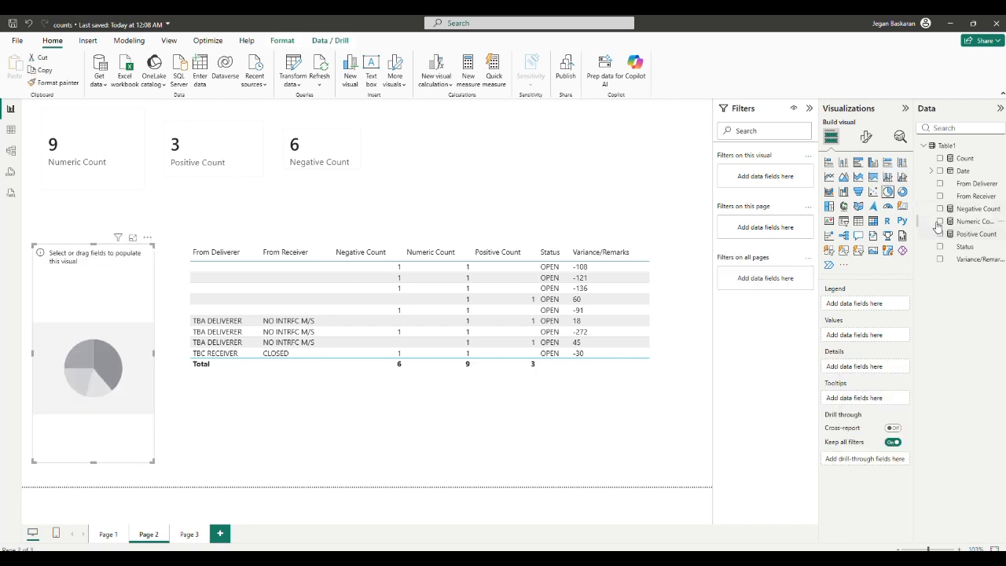
click(941, 222)
click(940, 234)
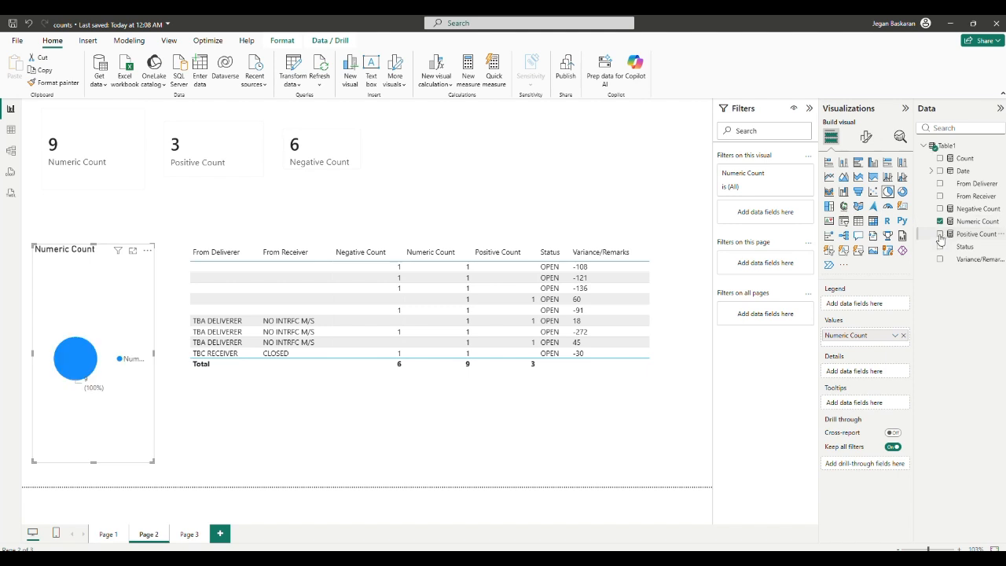
click(941, 209)
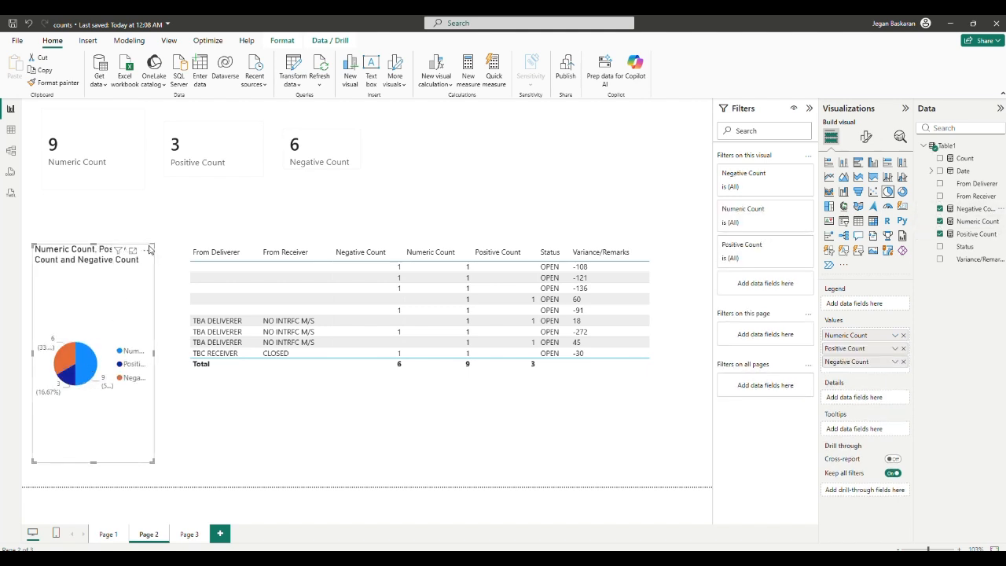
drag(159, 244, 222, 172)
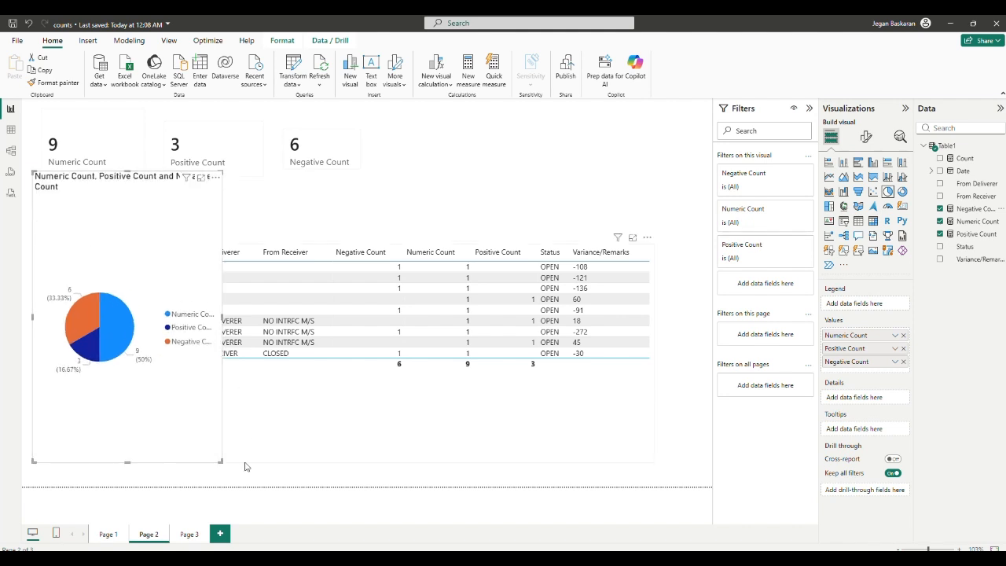
Step: Select the pie chart's slices one by one to examine each measure's share
click(111, 344)
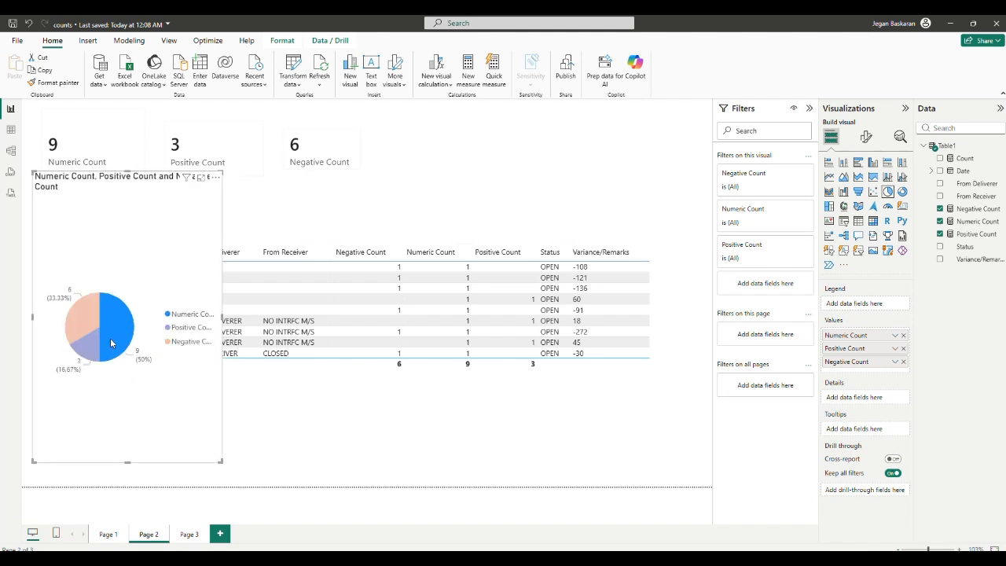
click(88, 346)
click(88, 320)
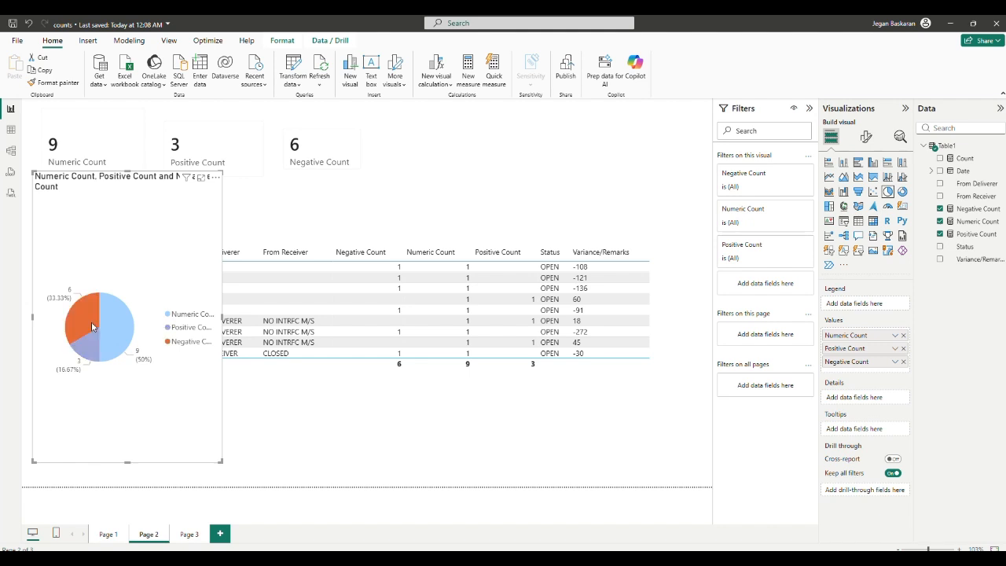
click(108, 335)
click(88, 344)
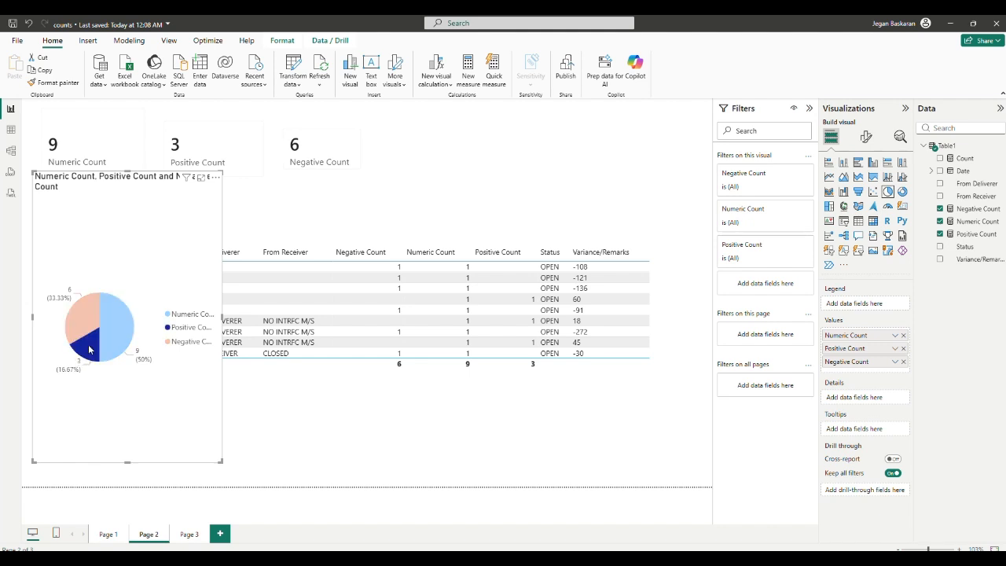
click(85, 331)
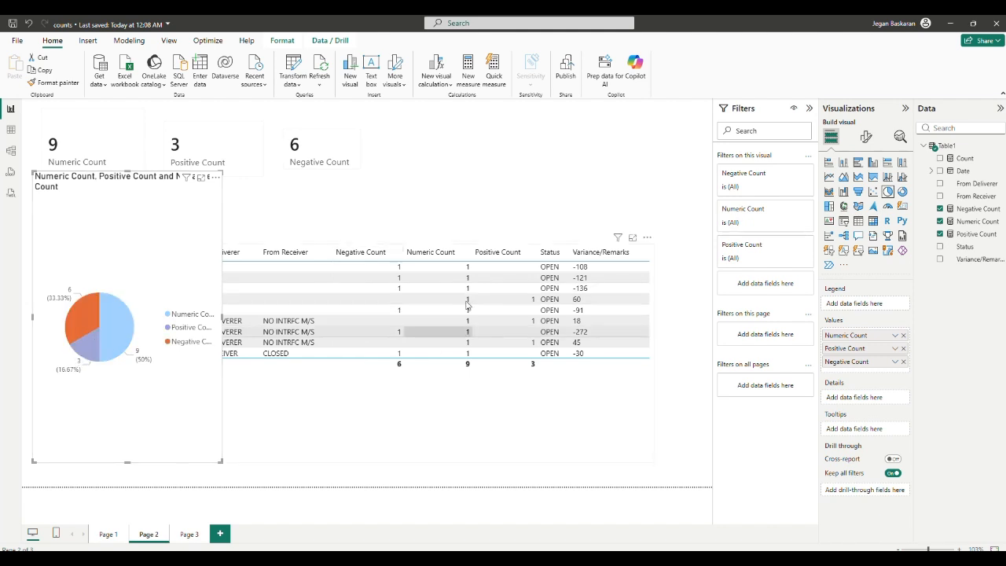
click(122, 336)
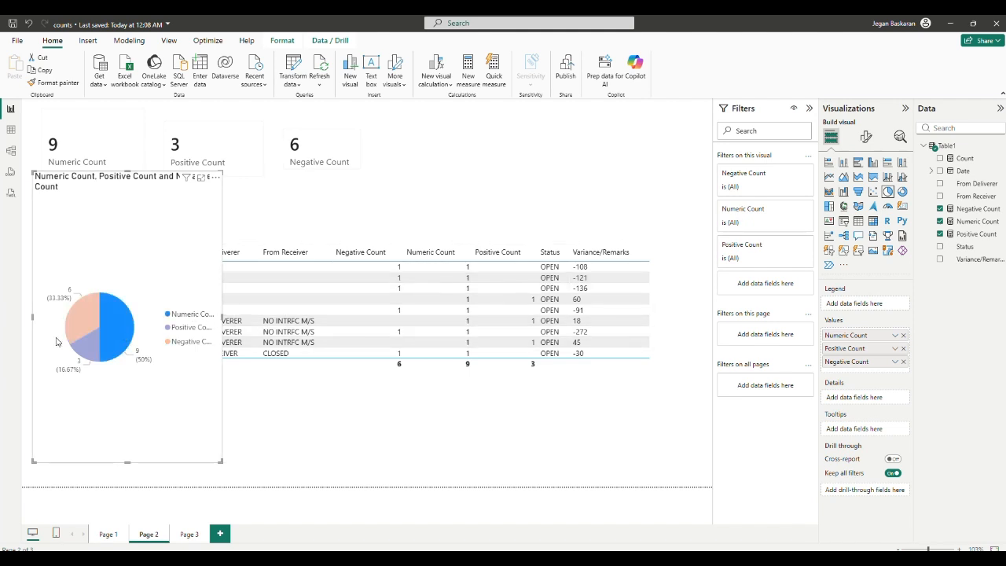
click(87, 349)
click(75, 311)
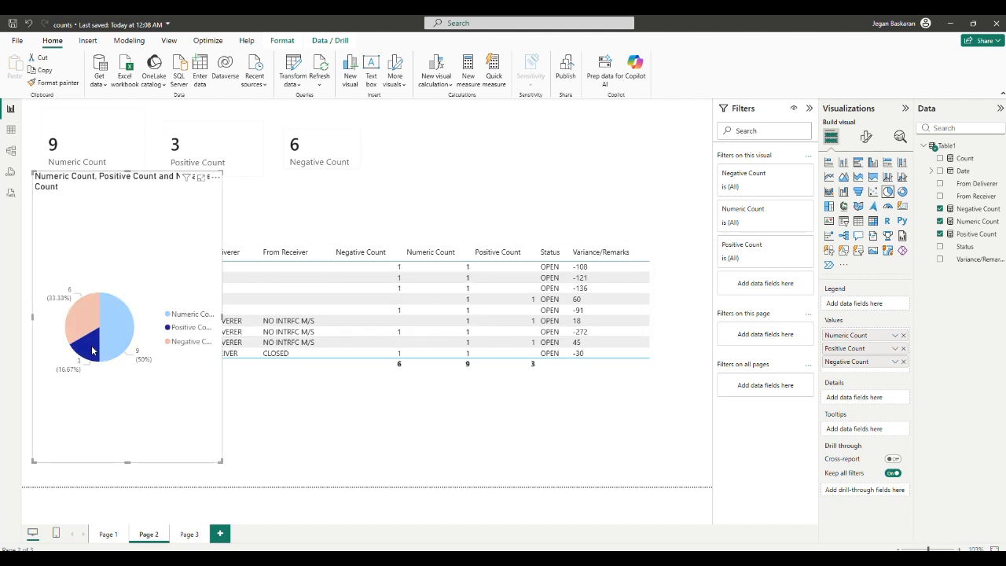
click(125, 336)
click(129, 382)
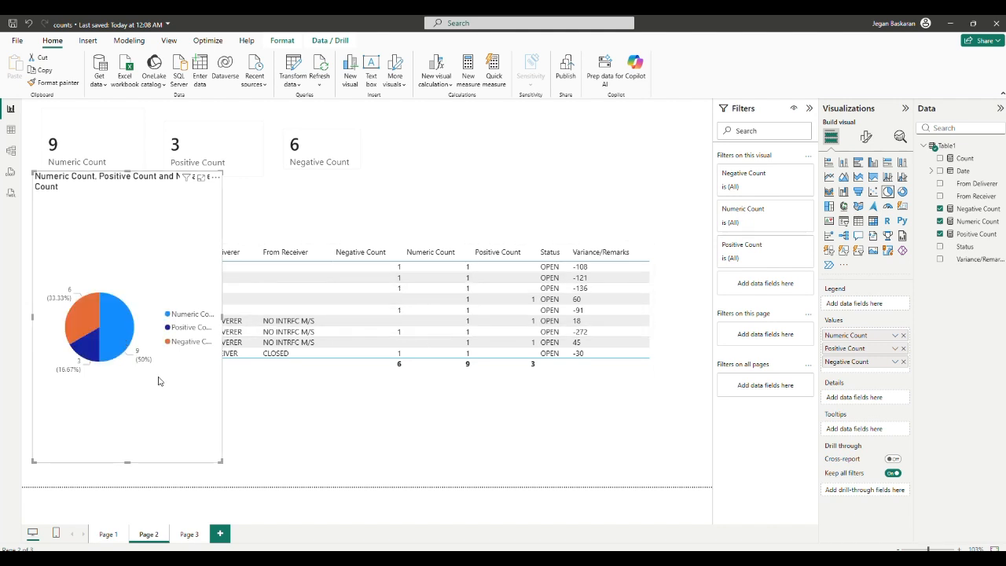
click(110, 325)
click(88, 313)
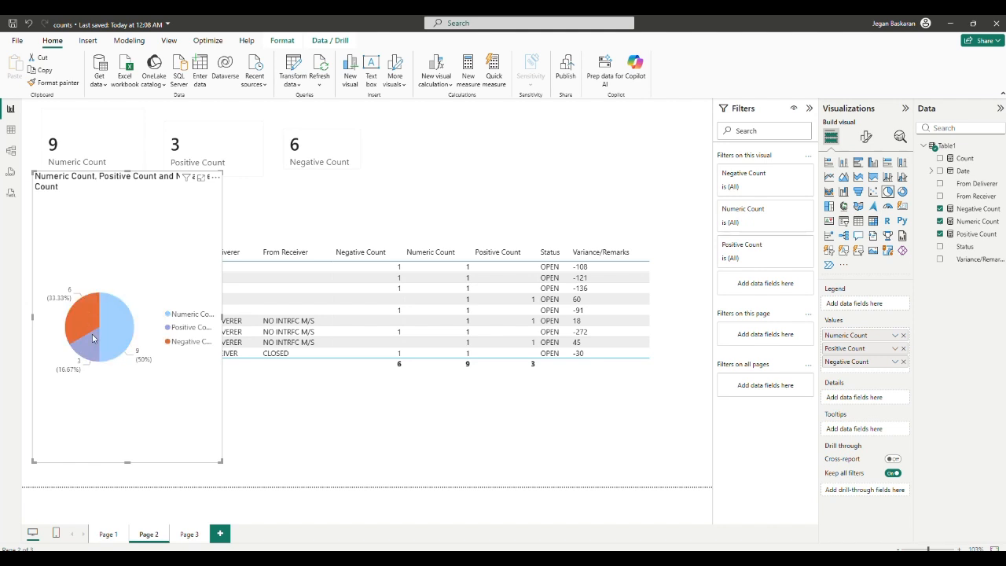
click(93, 340)
click(119, 335)
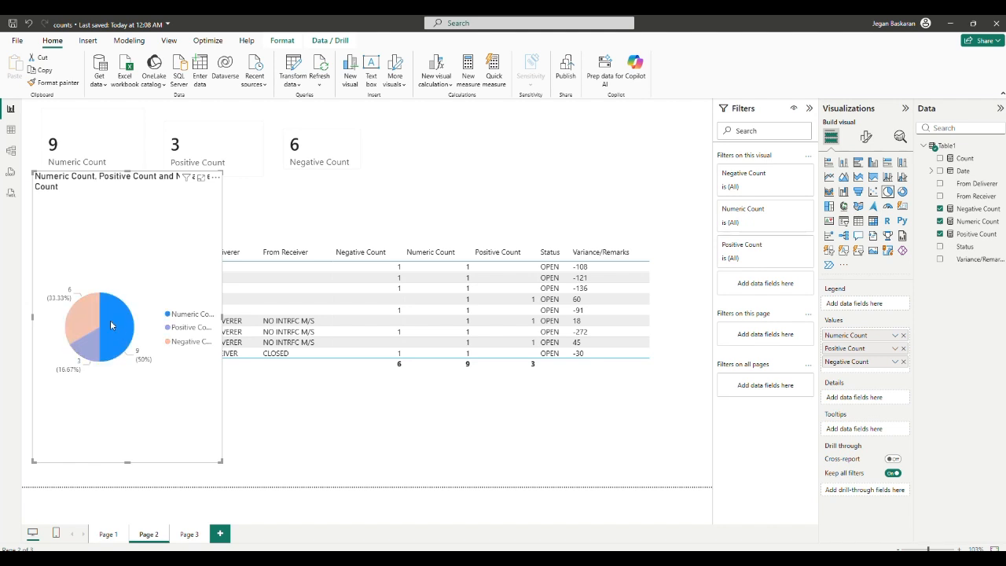
click(91, 306)
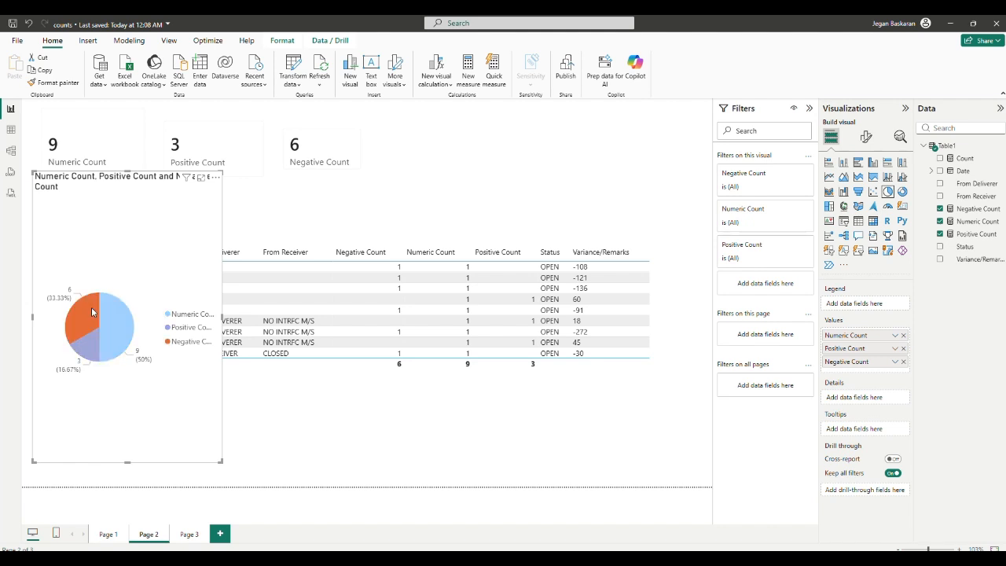
Step: Switch to Page 3 and select the donut chart's slices in turn to examine each measure's share
click(190, 535)
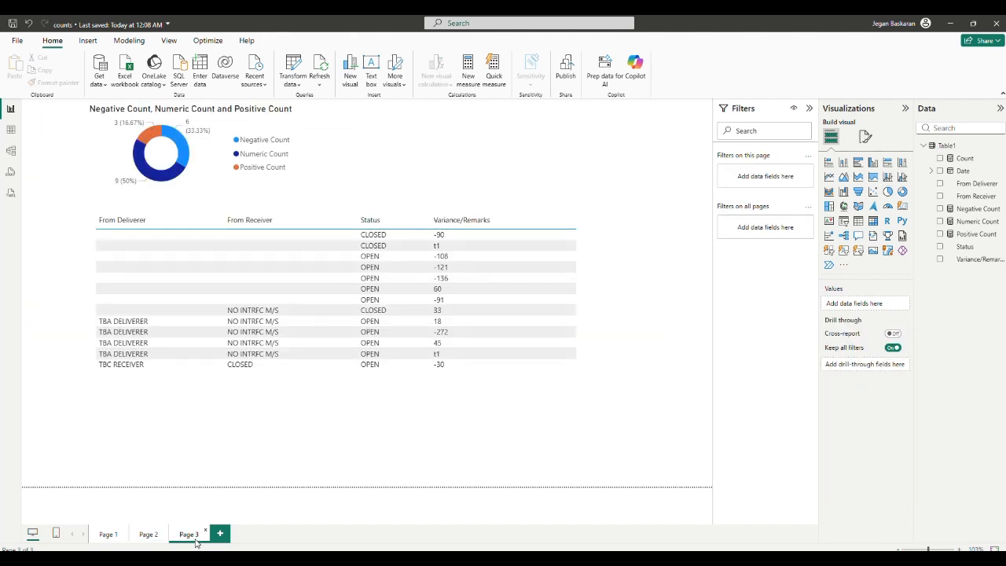
click(167, 178)
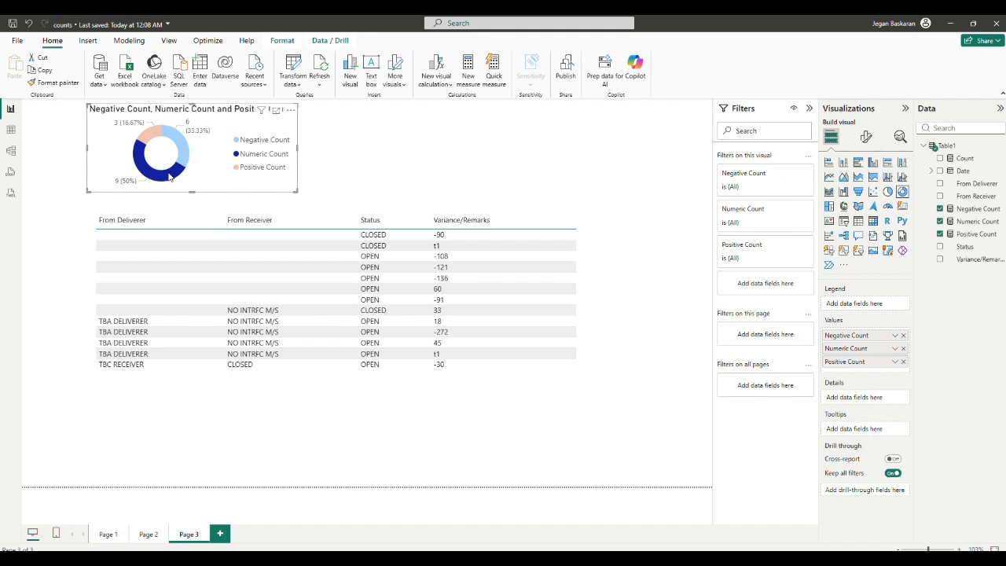
click(151, 140)
click(153, 178)
click(179, 162)
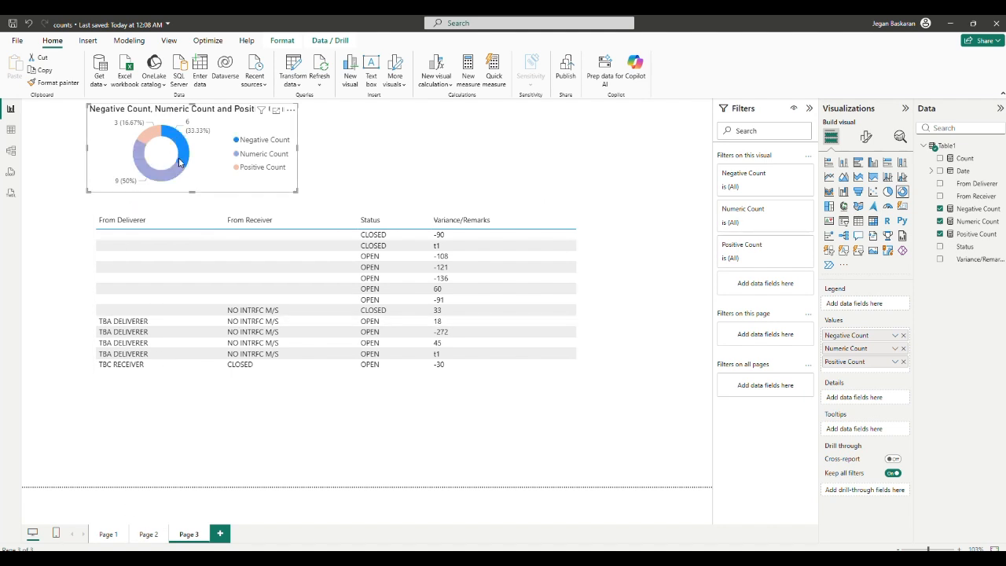
click(157, 140)
click(181, 150)
click(172, 179)
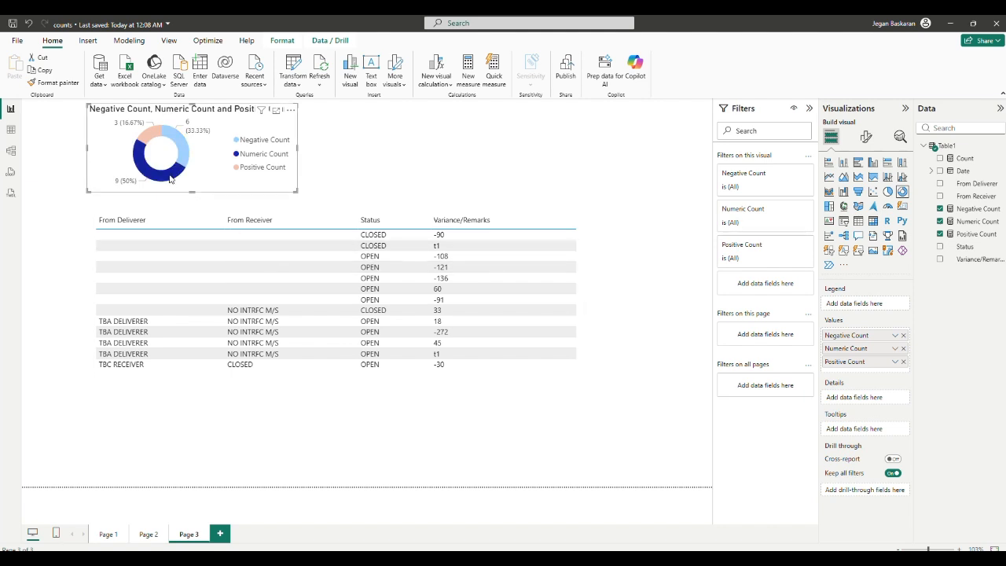
click(148, 131)
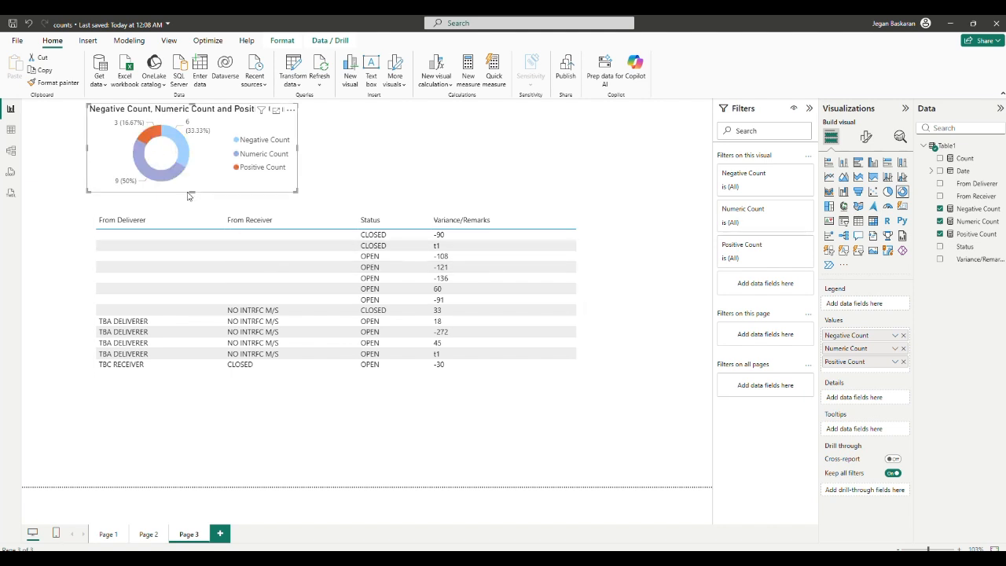
click(220, 180)
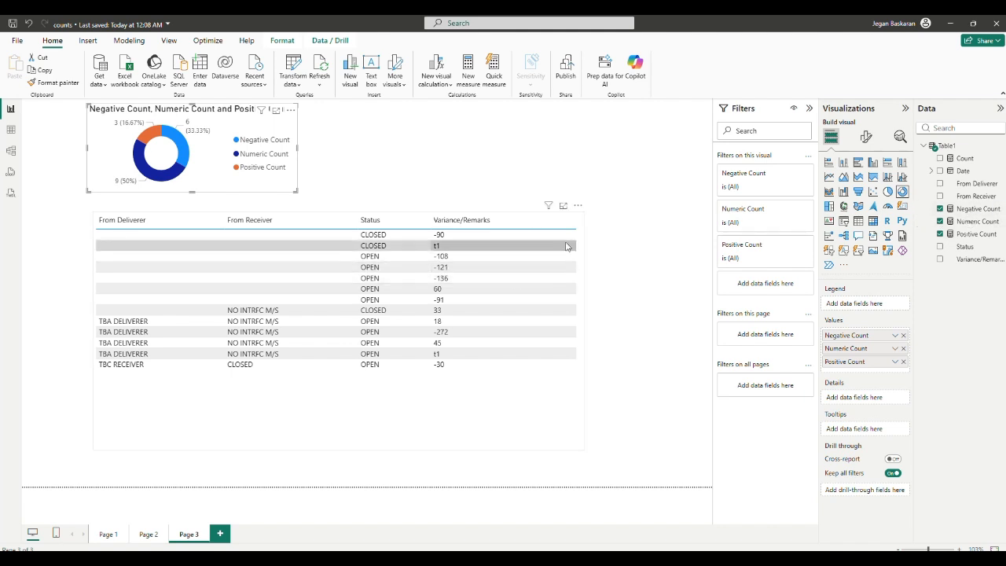
Step: In table view, create a new calculated column and paste the Is Numeric IF formula into the expanded formula bar
click(11, 129)
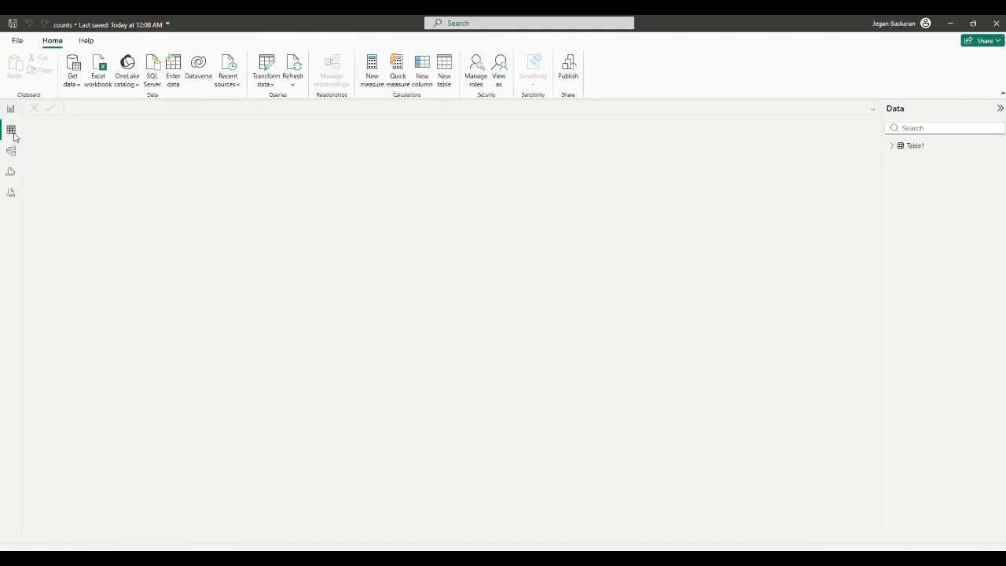
click(265, 126)
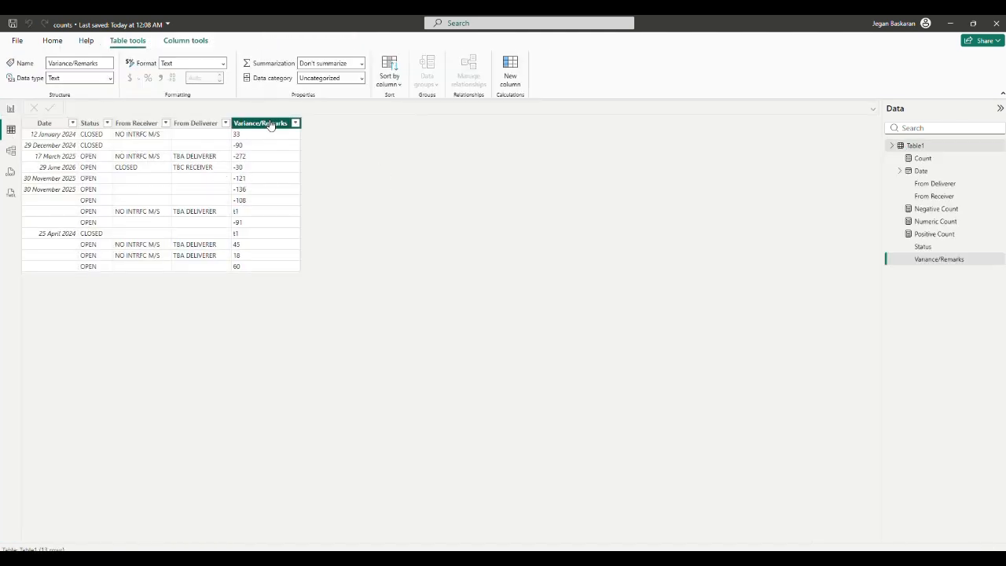
click(519, 83)
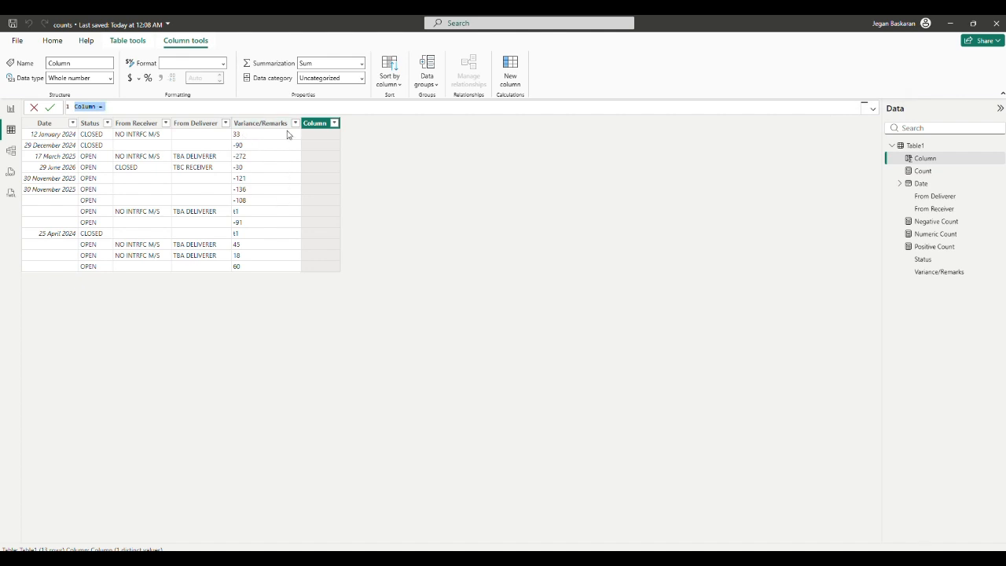
click(873, 109)
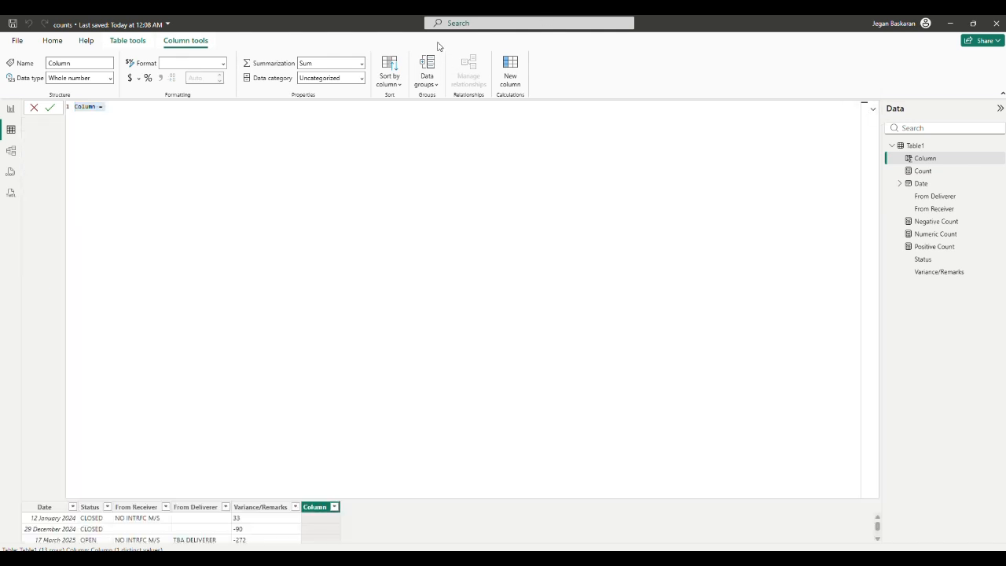
text(Is Numeric =     IF(         NOT(ISERROR(VALUE('Table1'[Variance/Remarks])))         && NOT(ISBLANK('YourTableName'[Variance/Remarks])),         "Numeric",         "Text"     ))
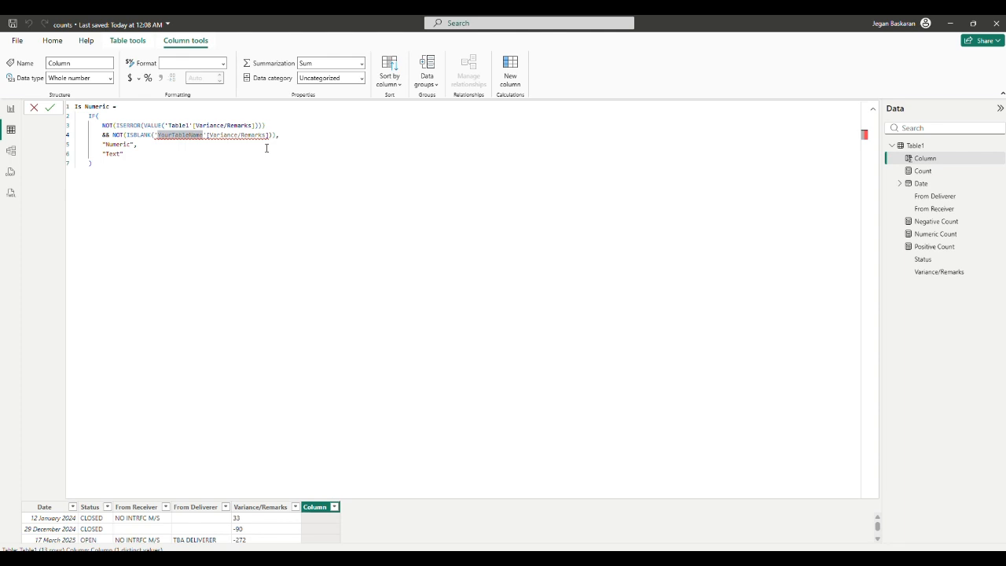
Step: Replace YourTableName with Table1 in the ISBLANK reference and commit the Is Numeric column
triple_click(189, 136)
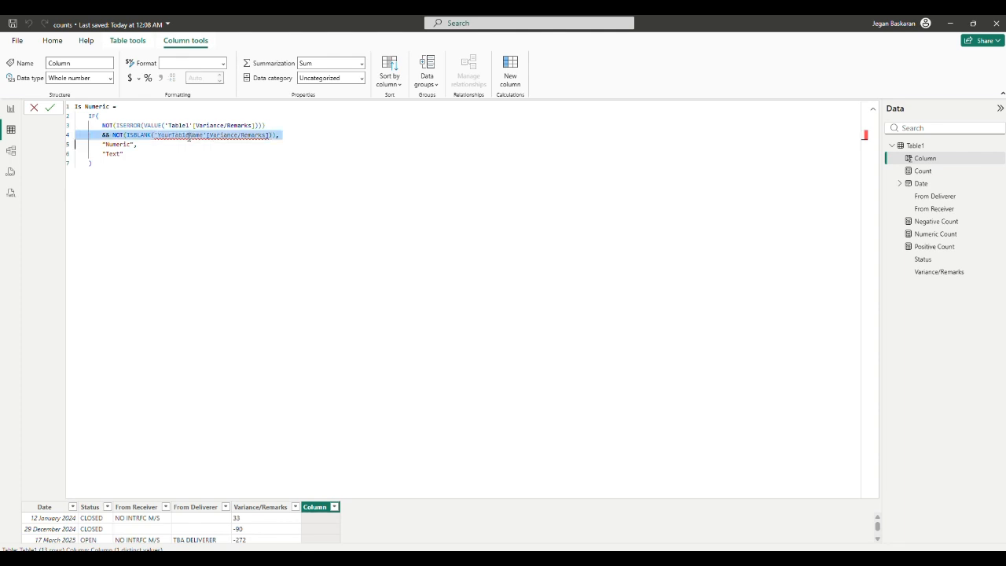
click(193, 161)
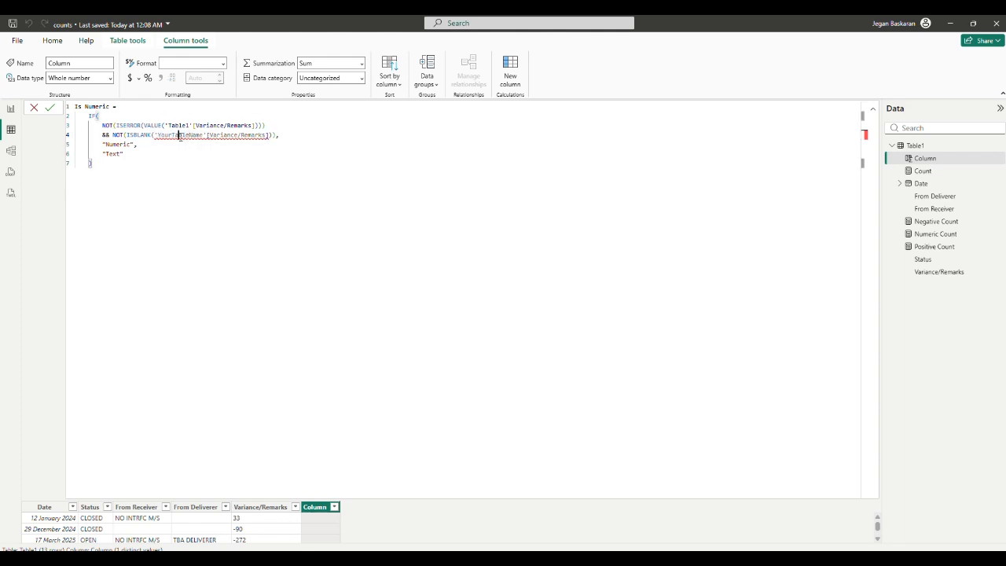
double_click(179, 135)
text(Table1)
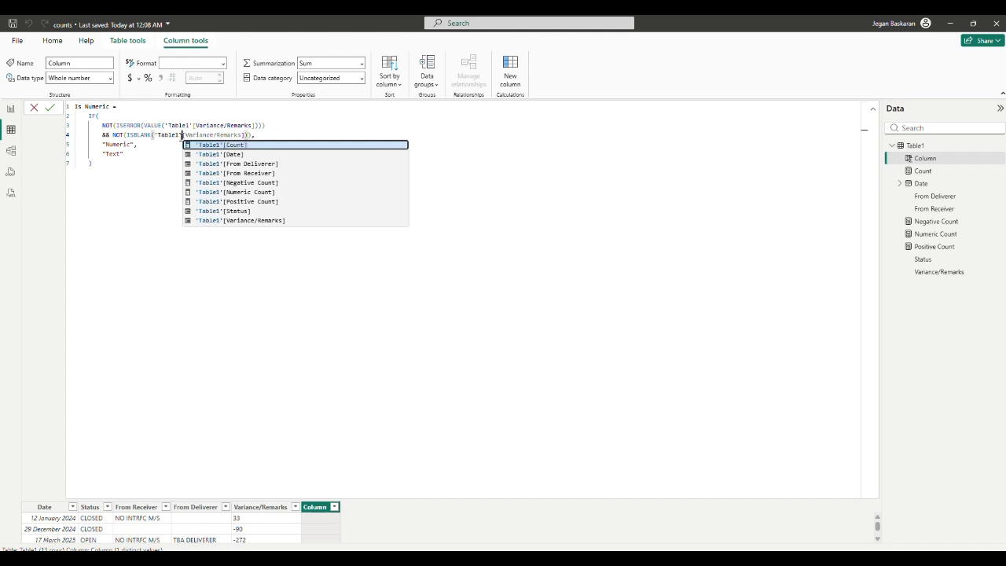
click(160, 214)
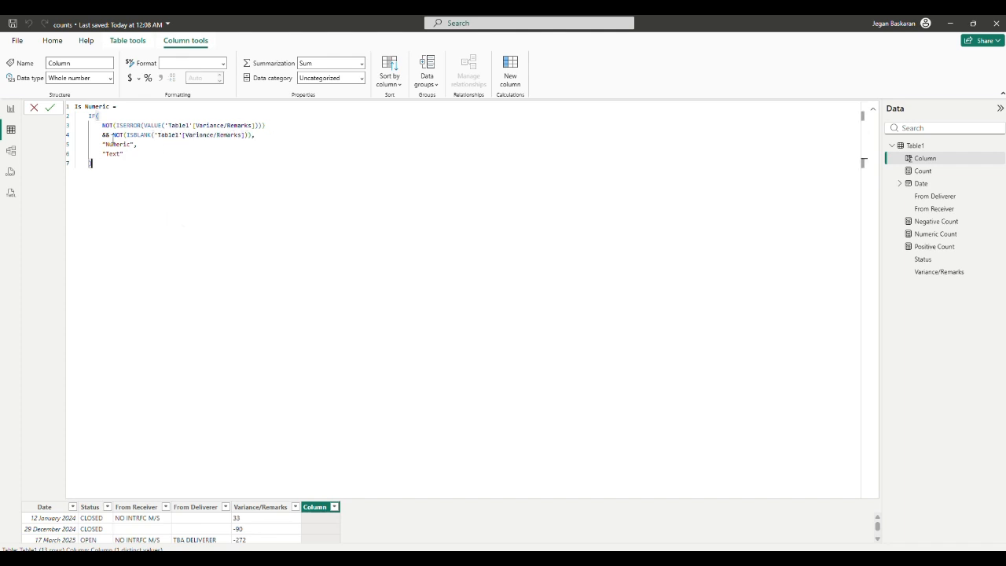
mouse_move(99, 154)
mouse_down()
mouse_move(136, 157)
mouse_move(103, 154)
mouse_up()
click(136, 157)
click(50, 107)
Step: Create another new calculated column and paste the Value Type formula with its NumericValue variable
click(873, 108)
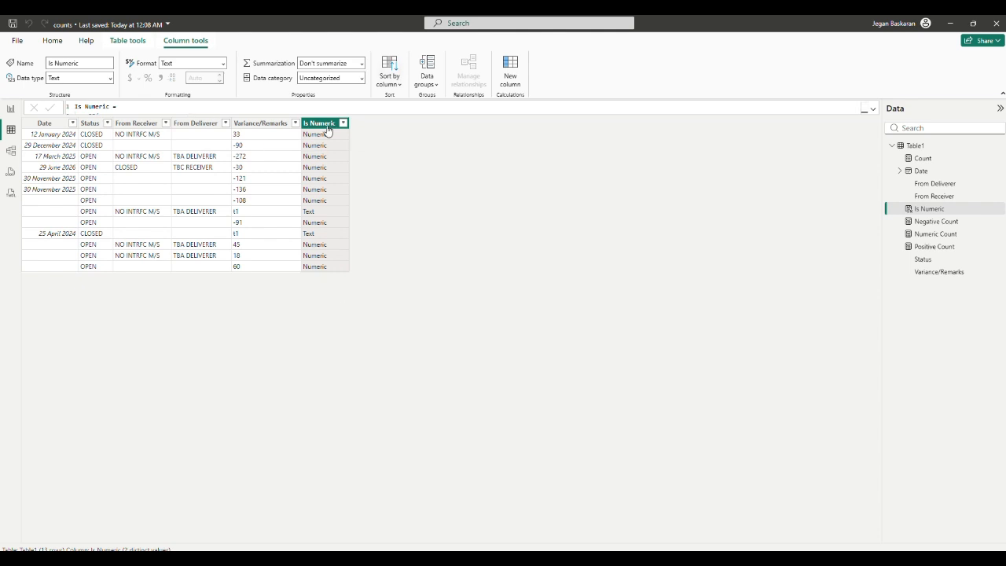
click(518, 74)
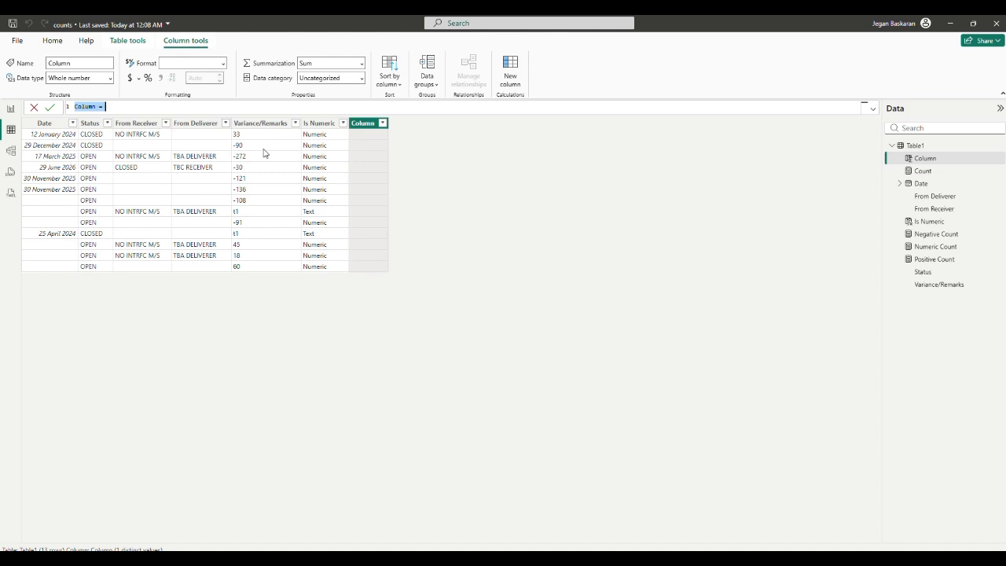
key(super+v)
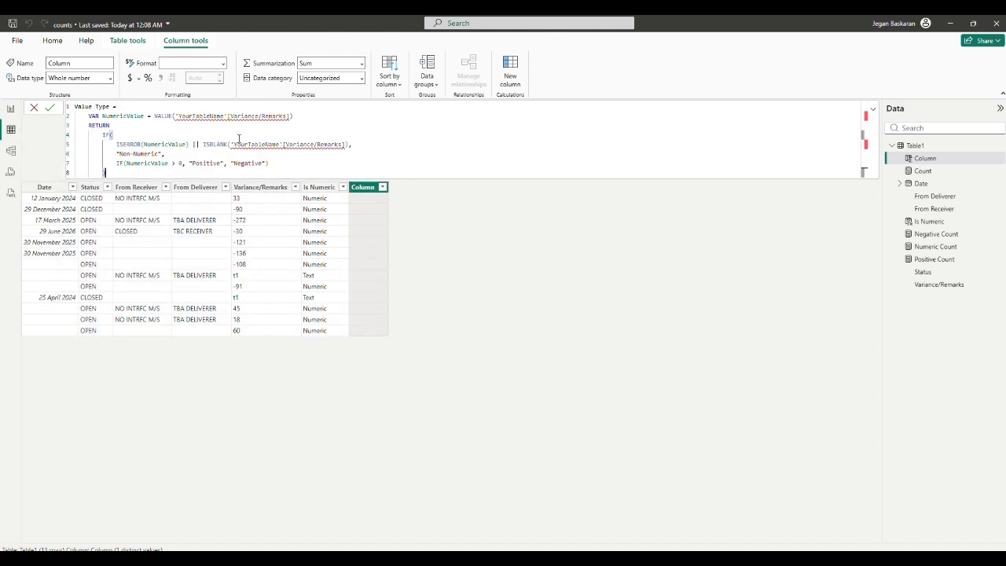
Step: Replace YourTableName with Table1 in the VALUE and ISBLANK references, then commit the Value Type column
double_click(211, 116)
text(Table1)
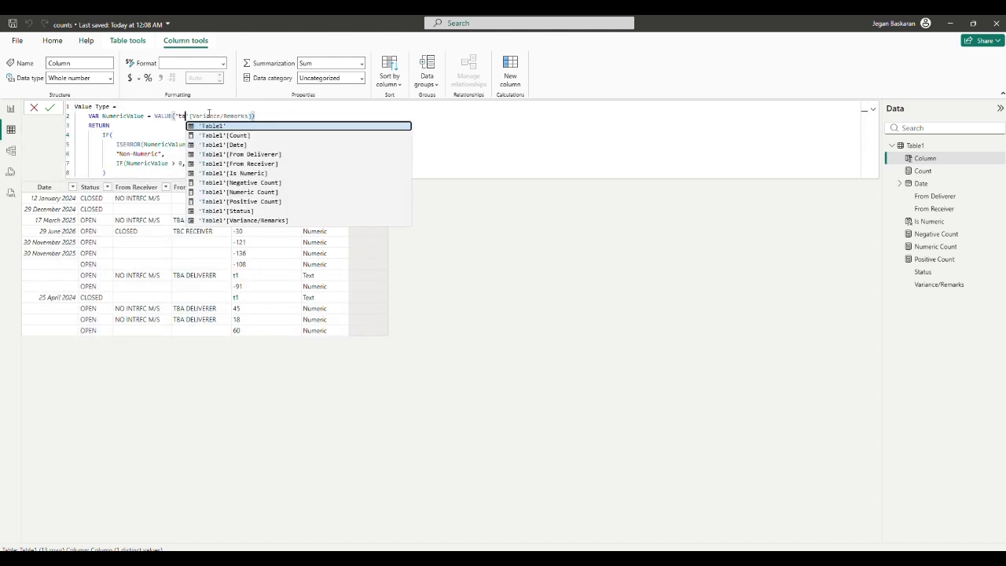
click(229, 145)
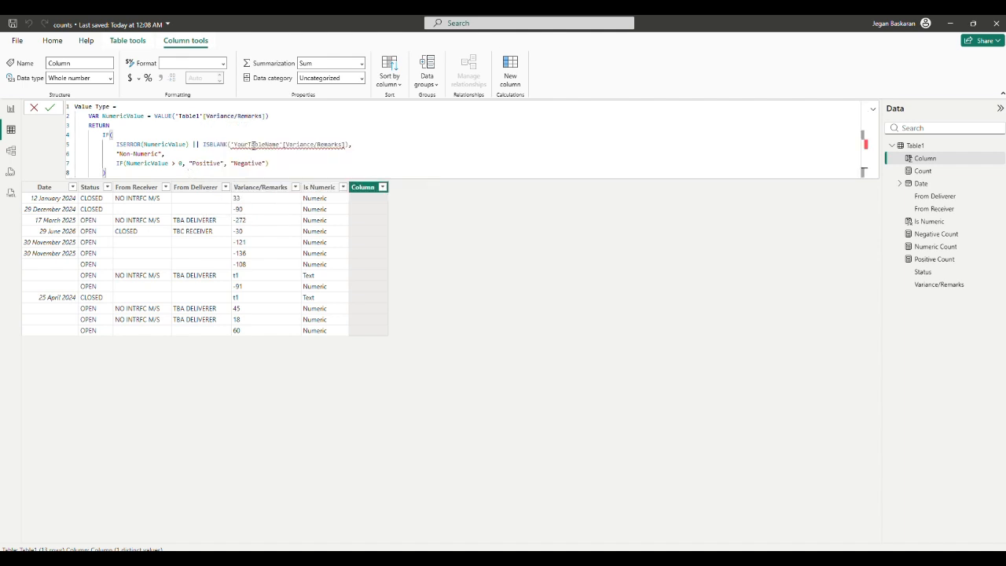
double_click(253, 145)
text(Table1)
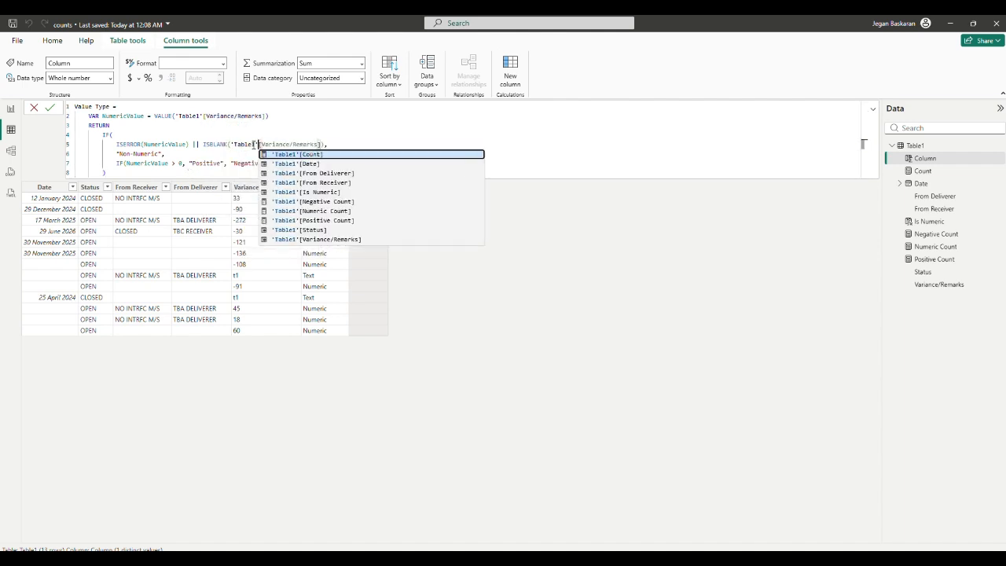
click(190, 172)
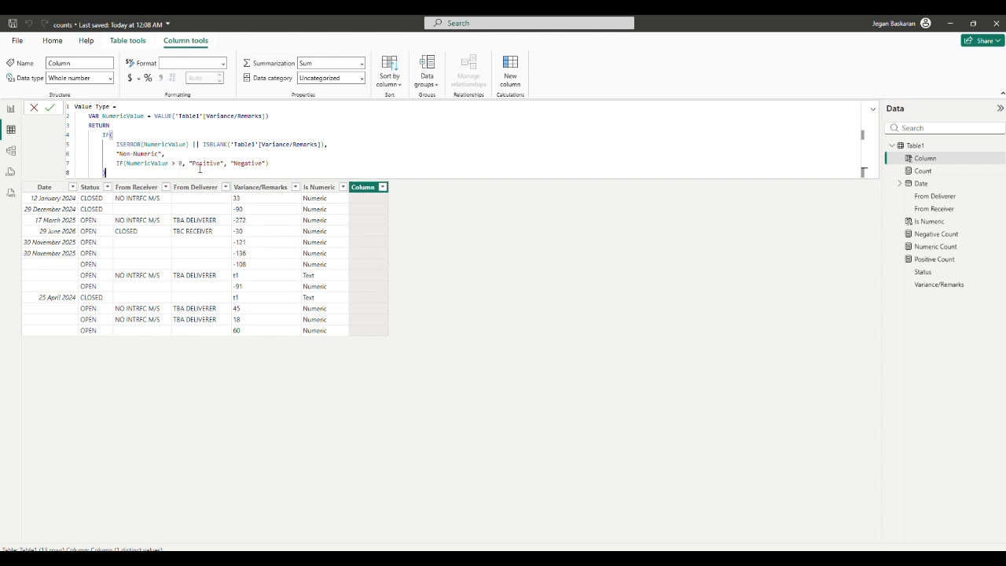
click(51, 108)
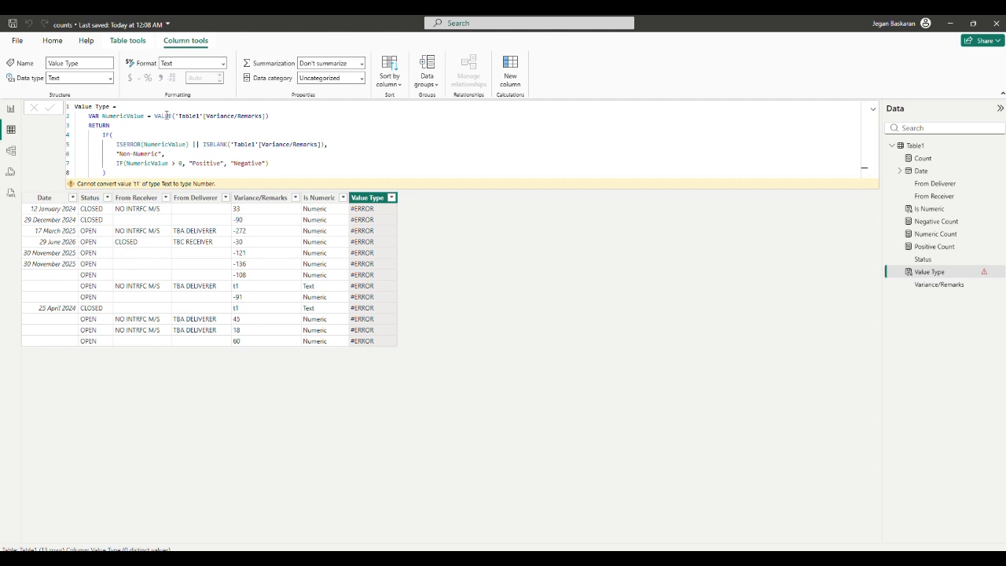
Step: Delete the || ISBLANK('Table1'[Variance/Remarks]) condition from the Value Type formula and commit the column
click(162, 144)
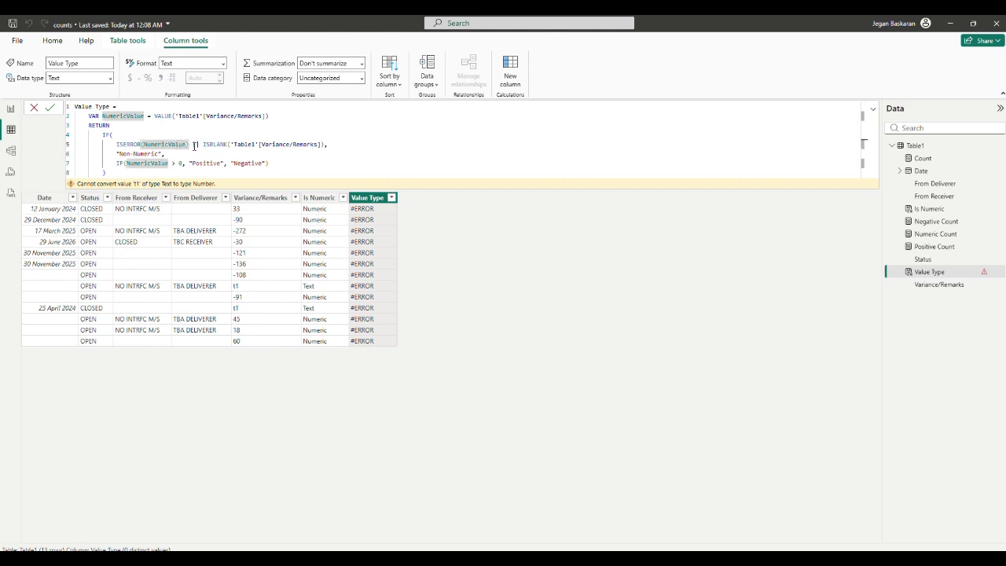
click(195, 145)
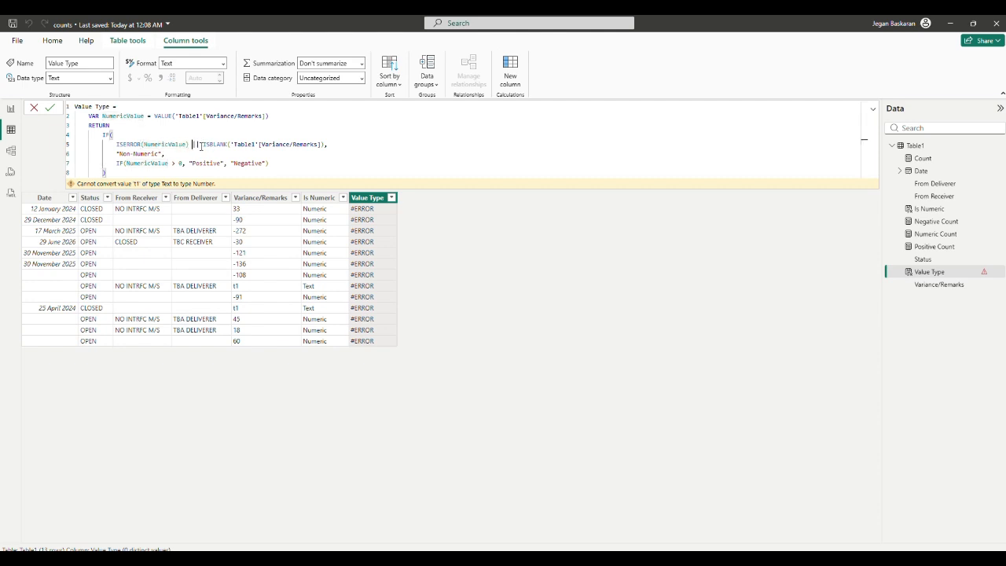
click(332, 145)
key(Down)
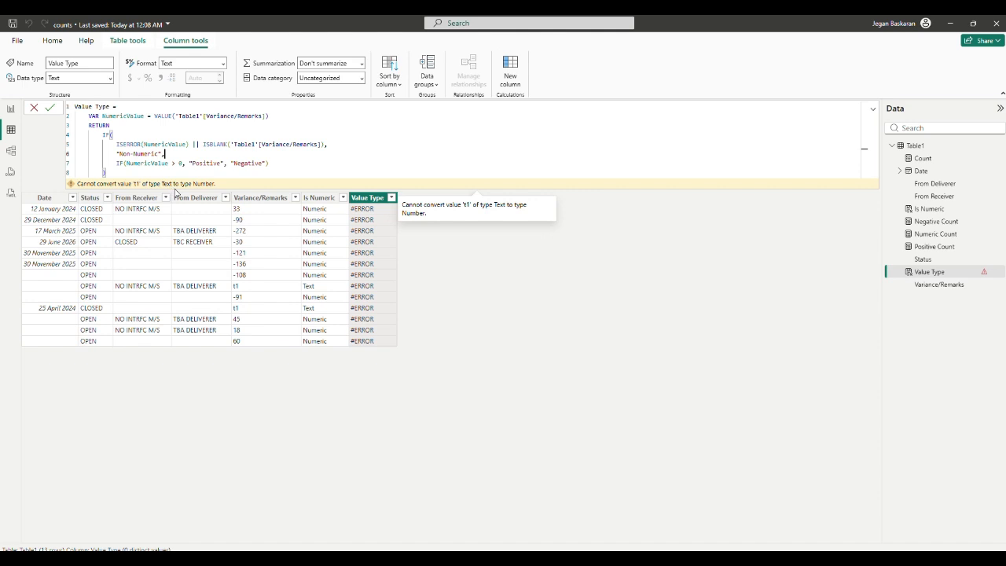
click(133, 144)
double_click(133, 145)
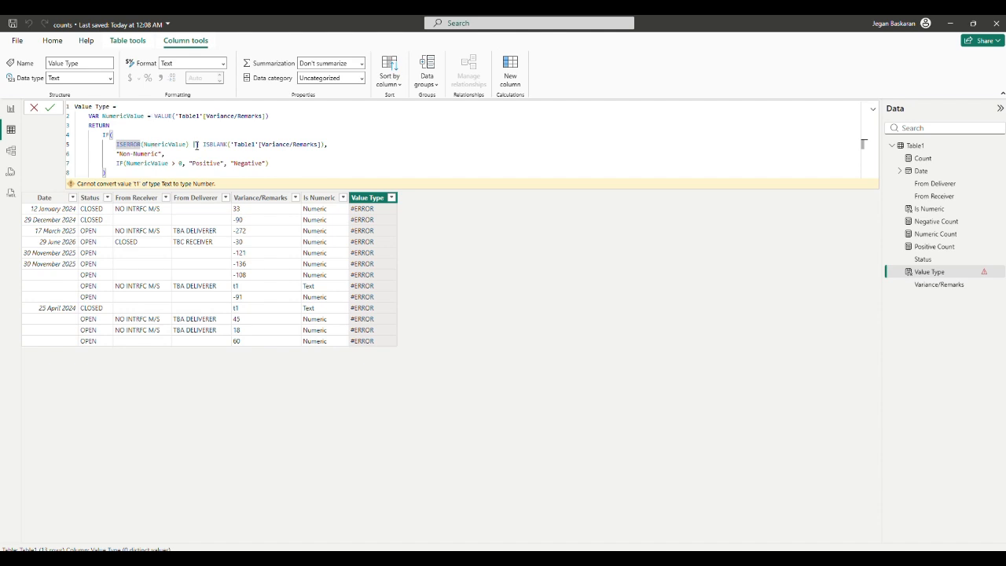
drag(194, 145, 325, 144)
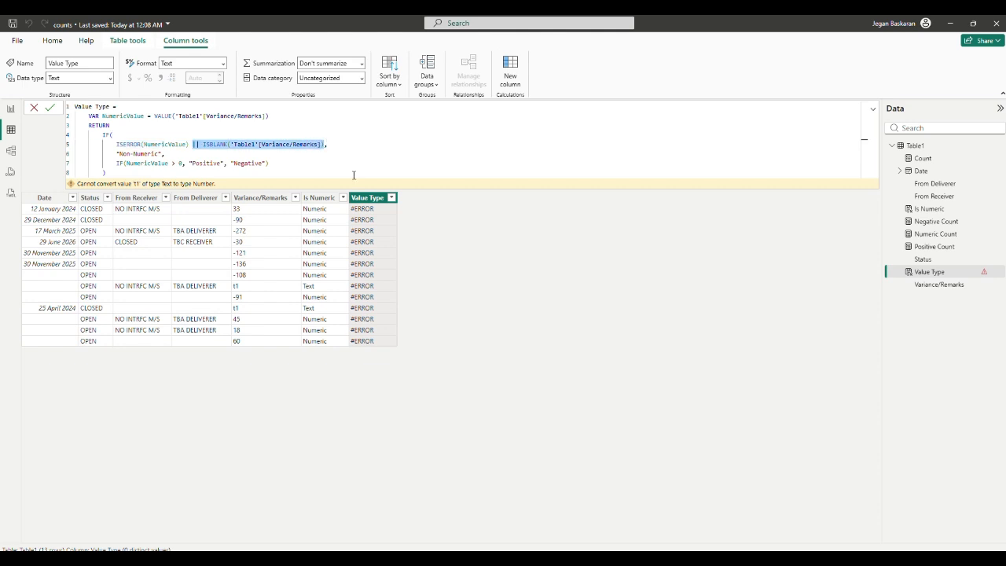
key(BackSpace)
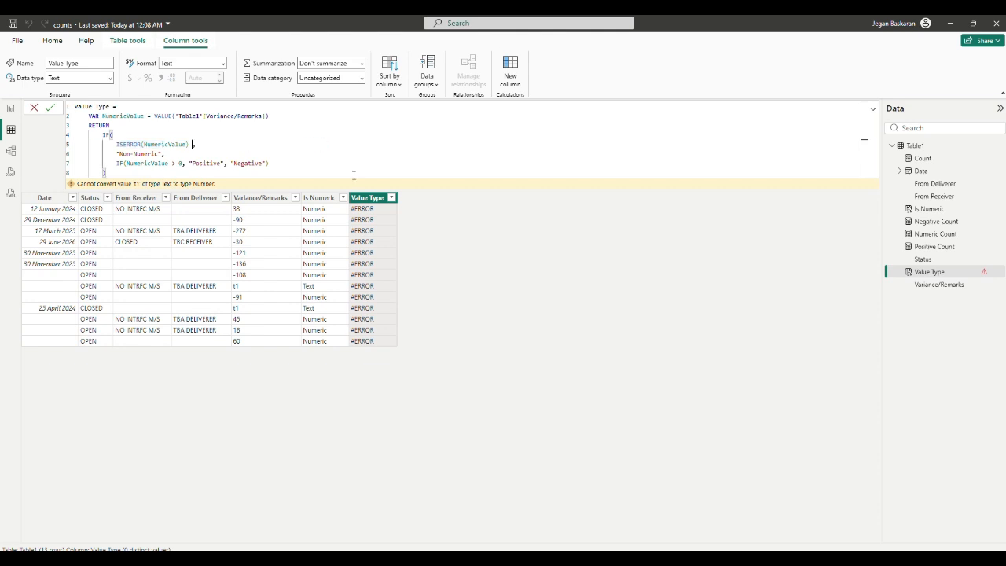
click(51, 110)
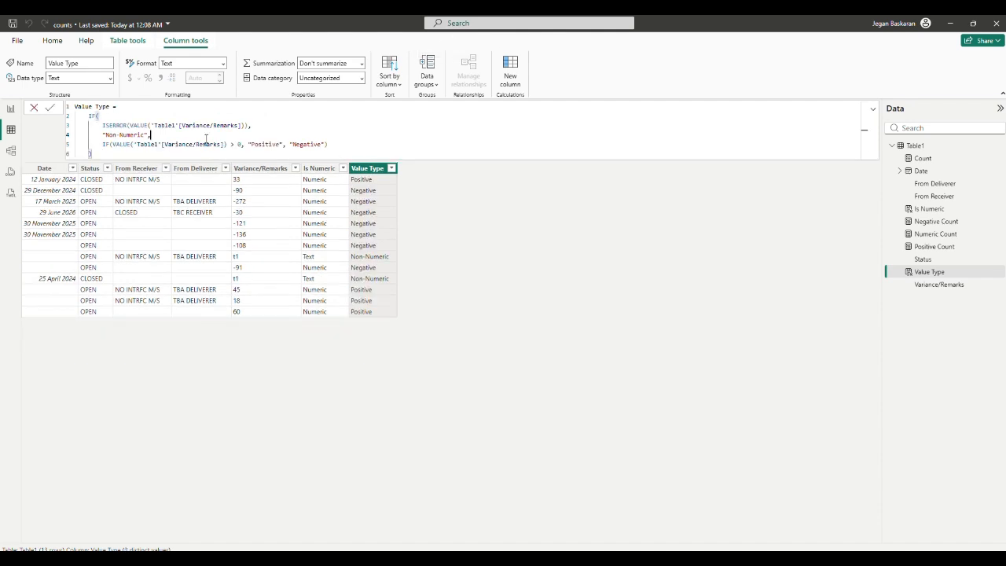
Step: Review the Value Type formula's VALUE references and its Positive and Negative labels
click(121, 116)
double_click(115, 125)
click(133, 126)
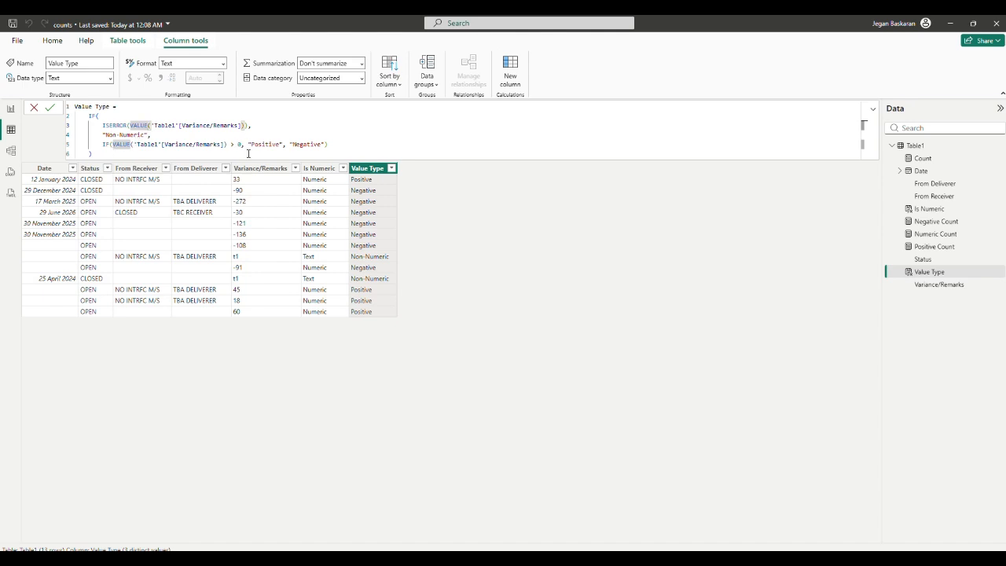
click(270, 145)
click(305, 145)
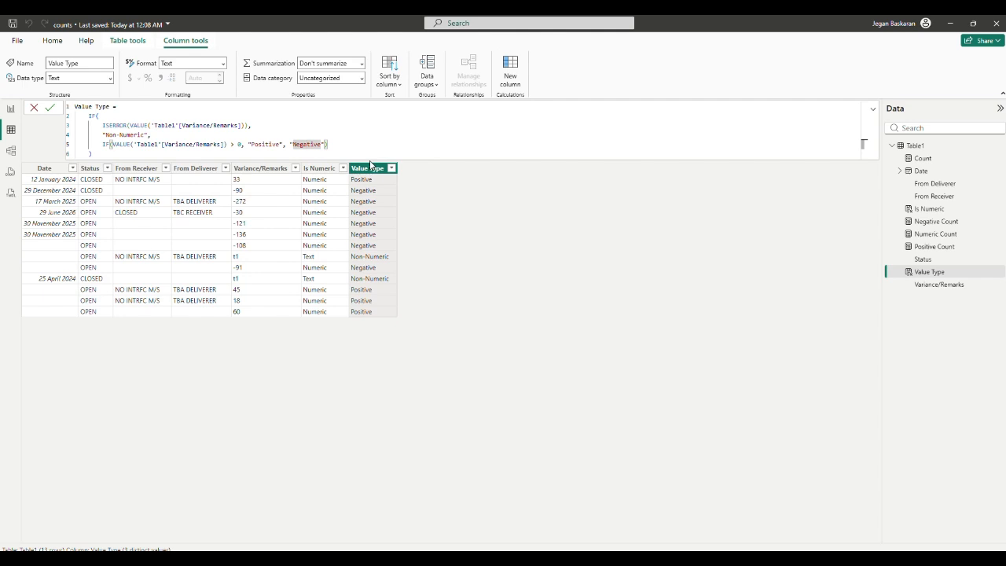
click(51, 111)
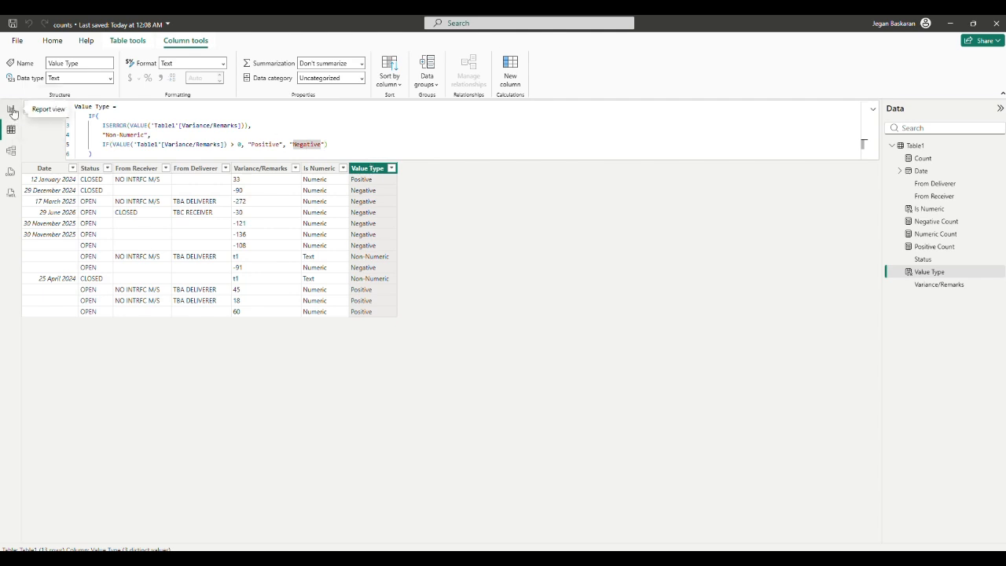
Step: Create a new measure on Table1 named Total Numeric Count and start it with COUNTROWS
click(917, 147)
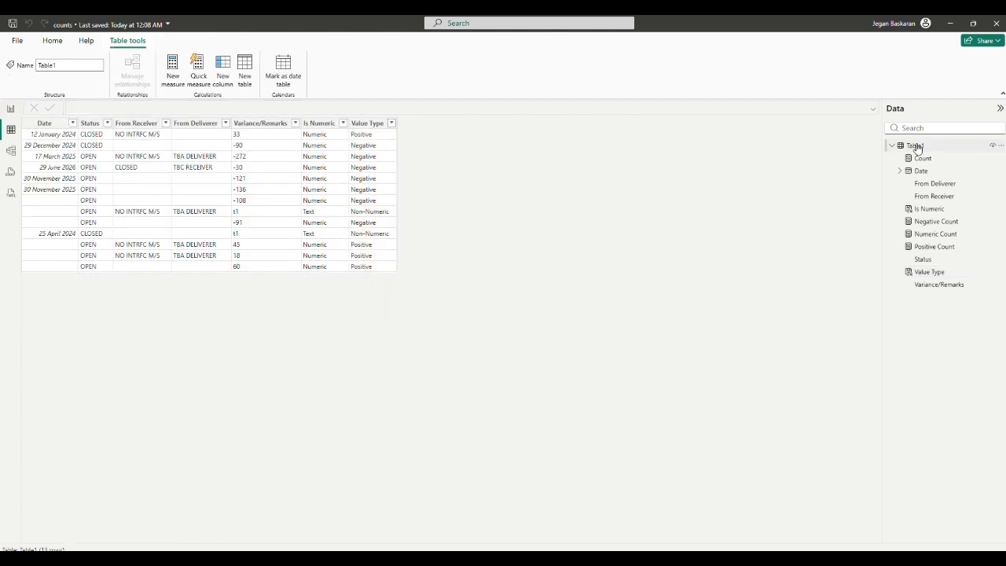
right_click(917, 148)
key(Escape)
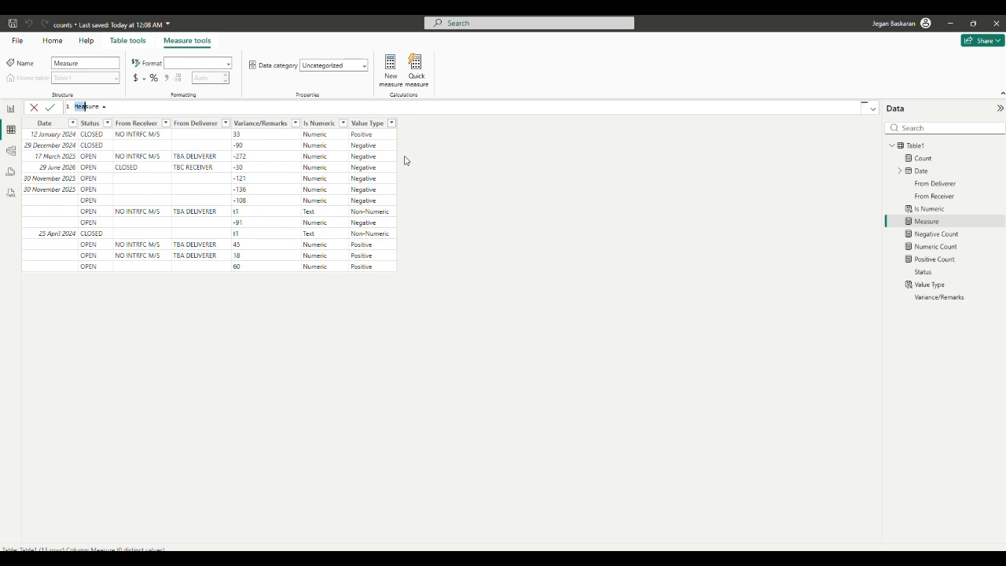
text(Tot)
text(a)
text(l Num)
text(eri)
text(c)
text( C)
text(ount)
text(co)
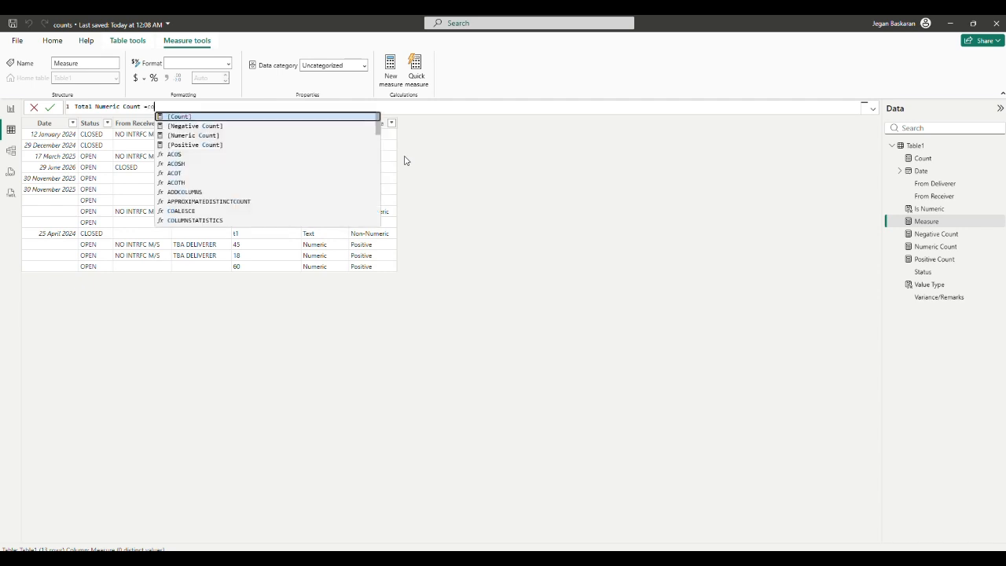
text(untr)
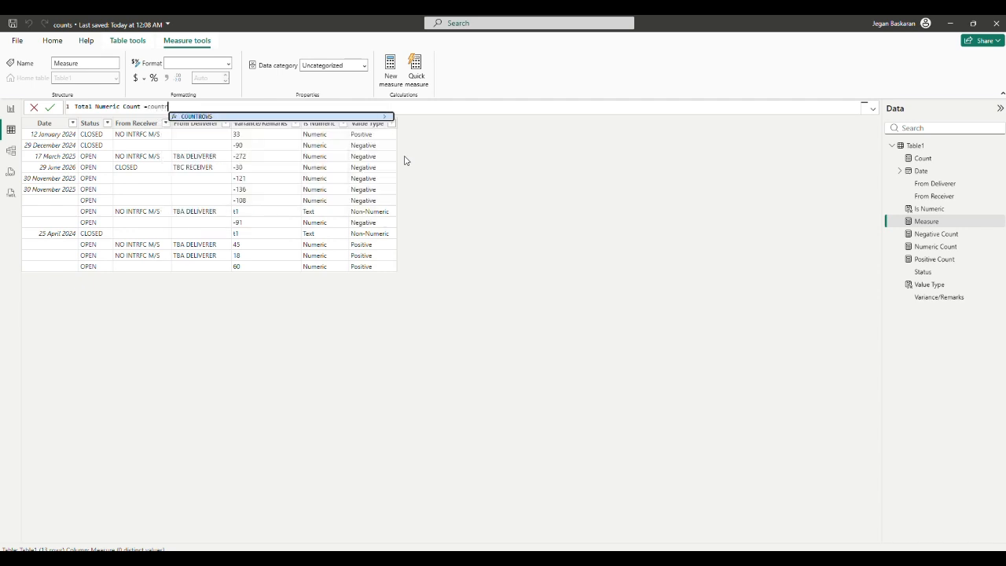
key(Tab)
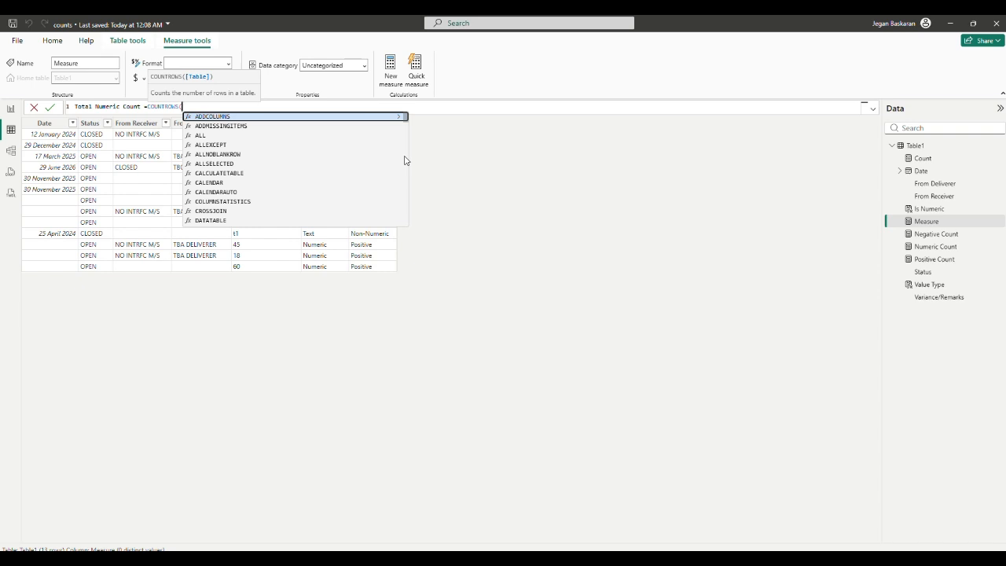
Step: Complete the measure as COUNTROWS(FILTER(Table1,Table1[Is Numeric]="Numeric")), copy the expression and commit it
text(FILTER()
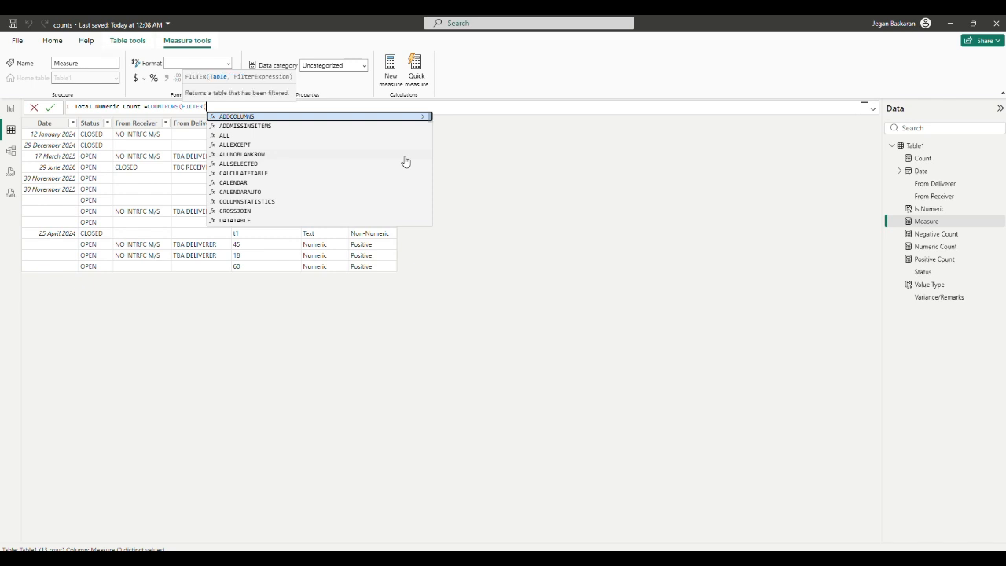
text(T)
key(Tab)
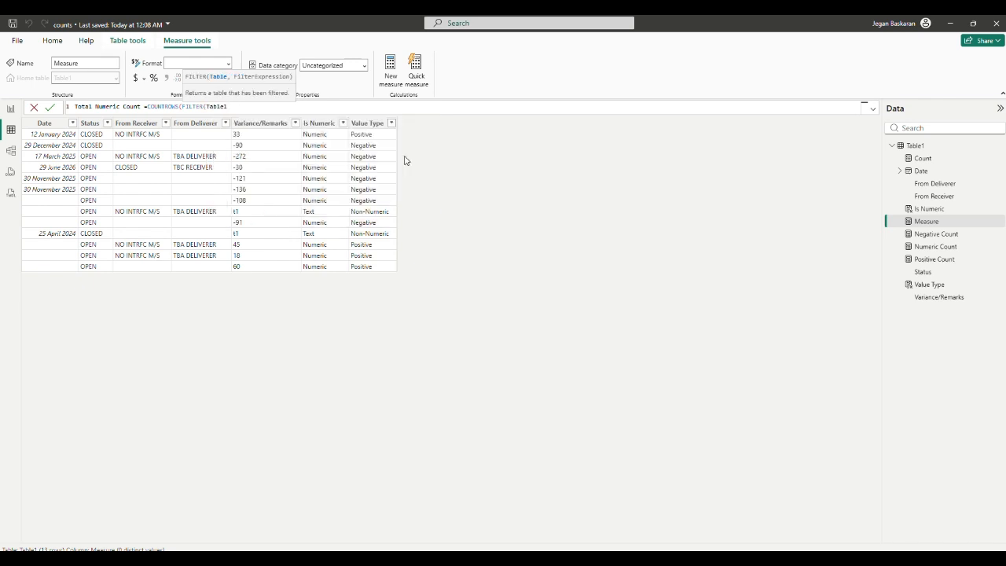
text(,isnu)
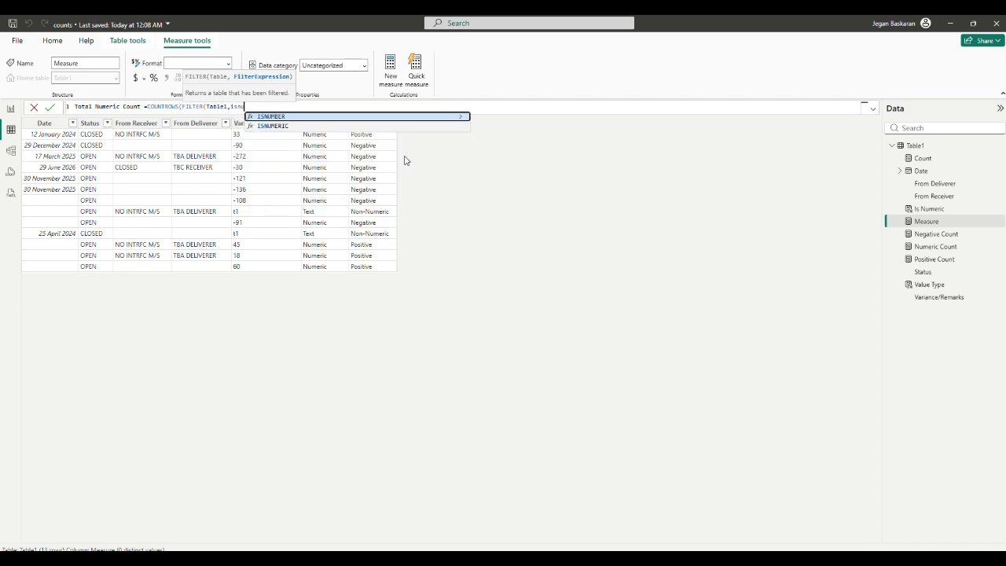
key(BackSpace)
key(BackSpace)
key(BackSpace)
key(BackSpace)
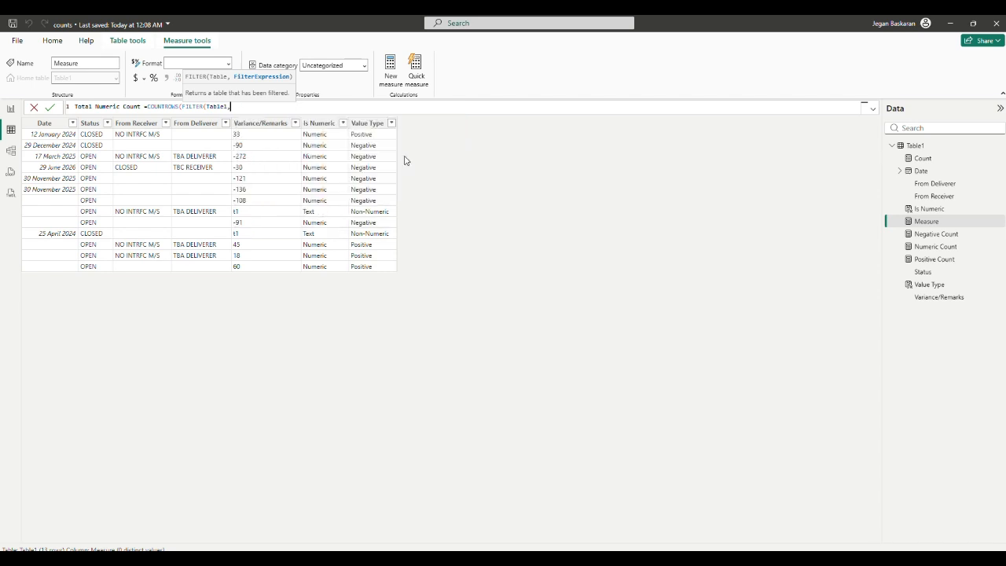
text(tab)
key(Down)
key(Down)
key(Down)
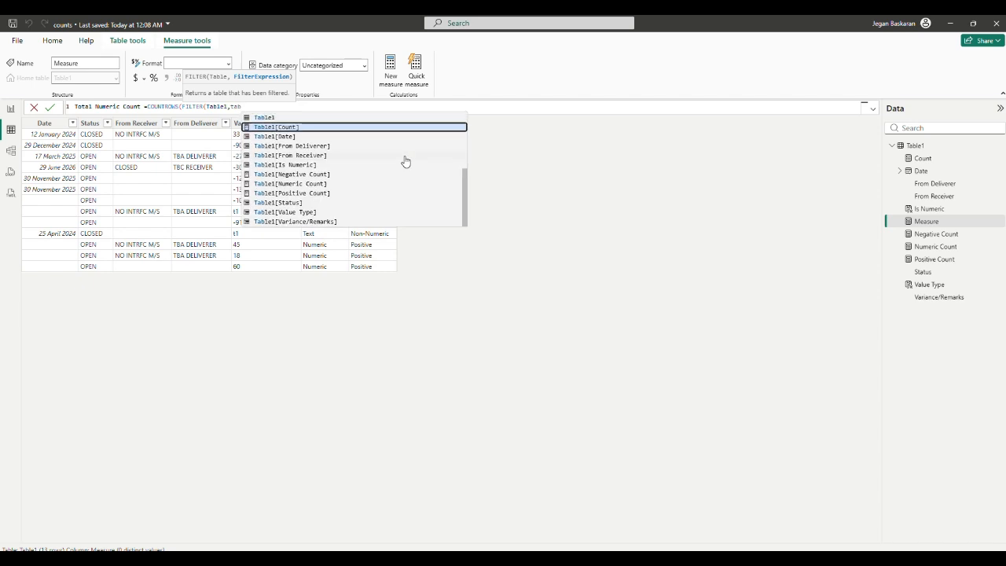
key(Down)
key(Down)
key(Tab)
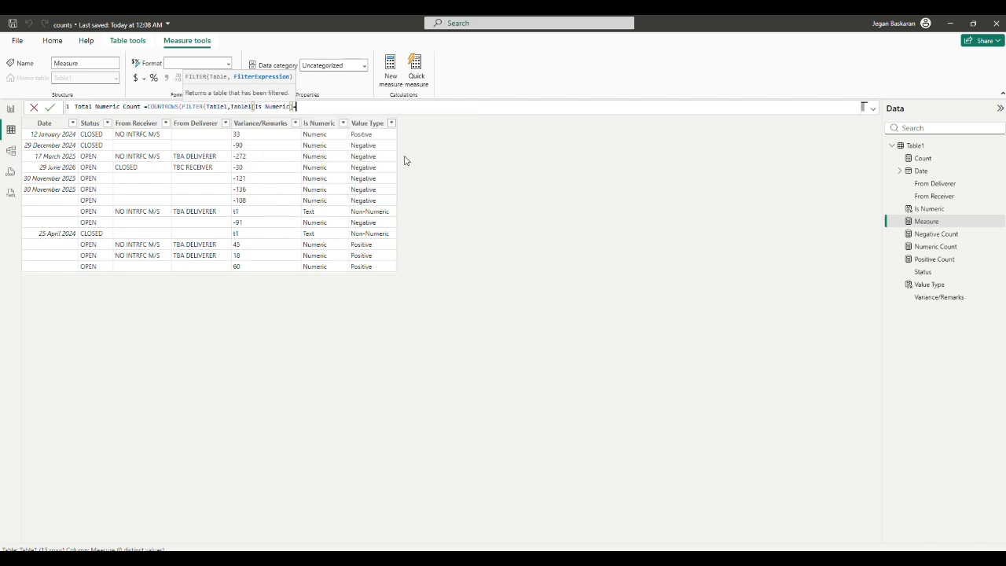
text(="Numeric)
text(")))
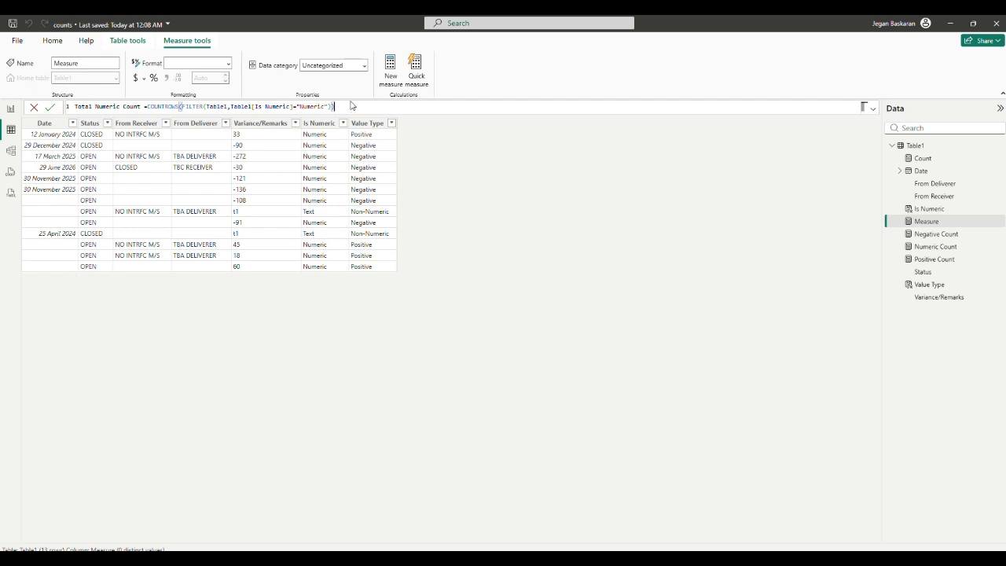
drag(351, 106, 148, 105)
key(ctrl+c)
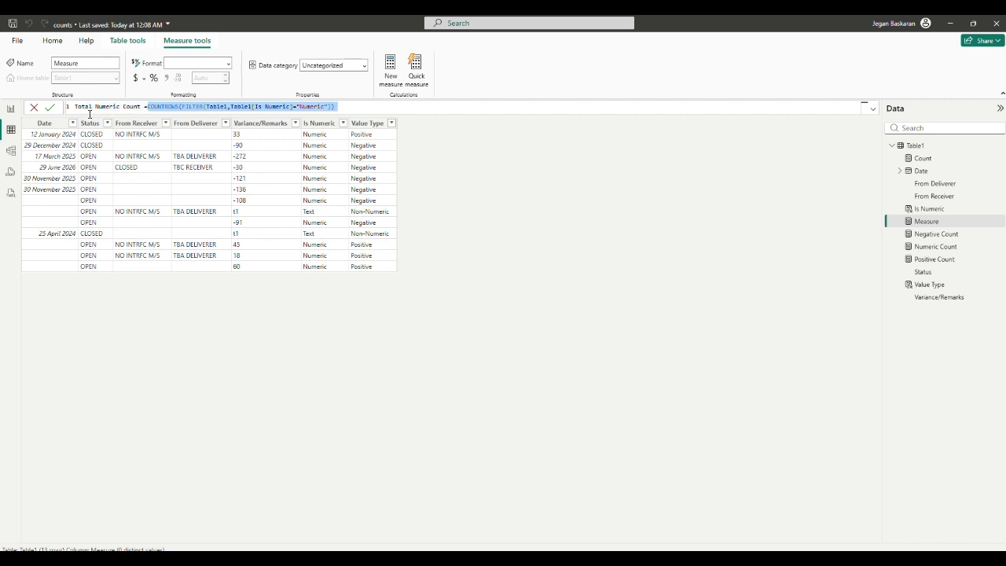
click(50, 108)
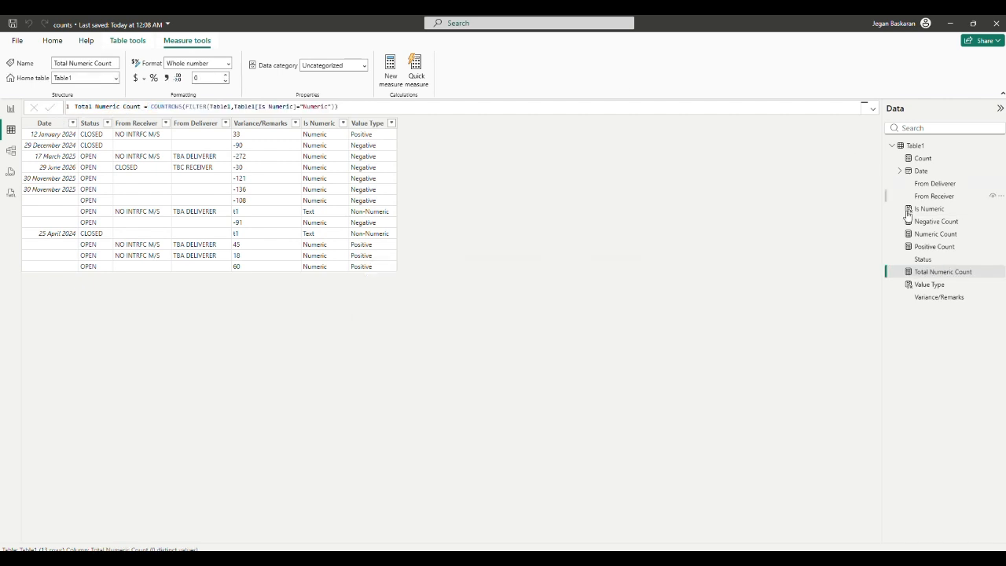
Step: Create another new measure named Total Positive Count and paste the copied COUNTROWS FILTER expression
right_click(912, 148)
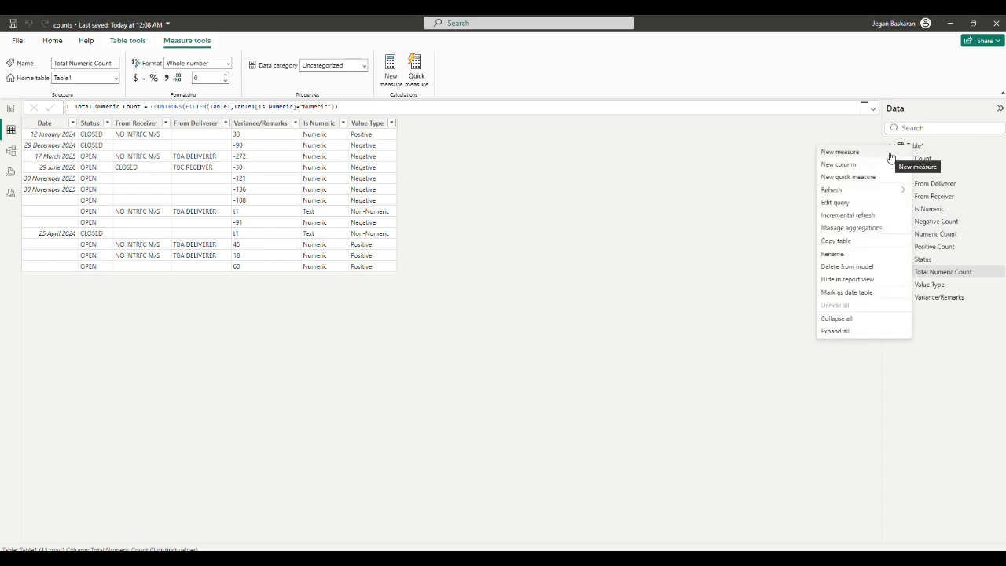
click(890, 154)
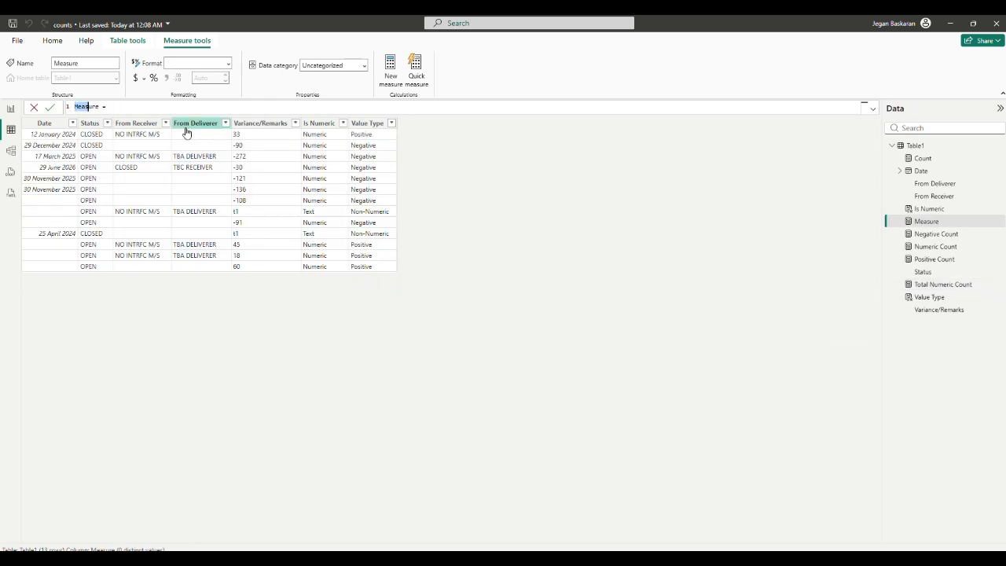
text(Total Positive Count)
key(ctrl+v)
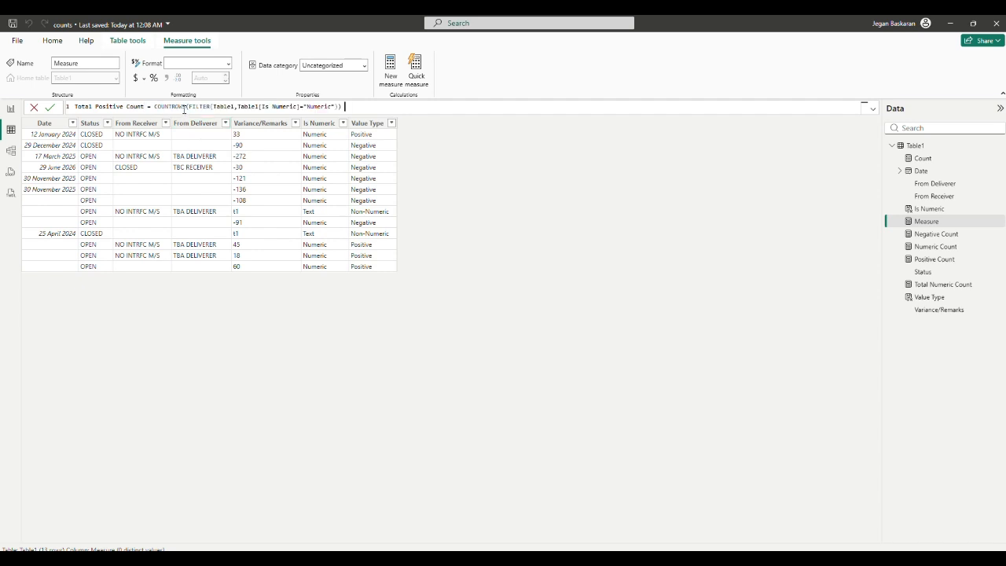
Step: Change the filter column in the Total Positive Count formula to Table1[Value Type]
drag(262, 104, 296, 108)
text(V)
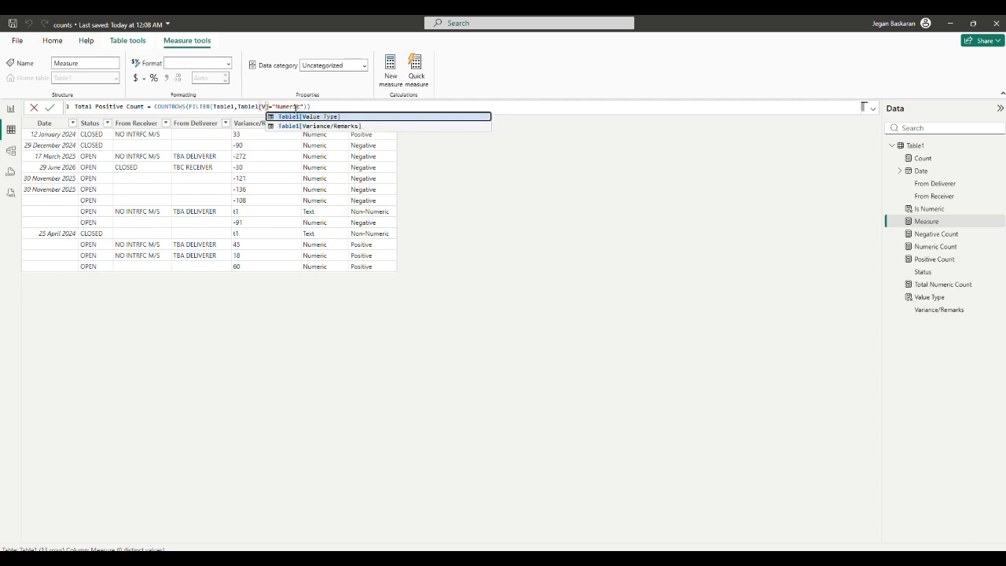
key(Tab)
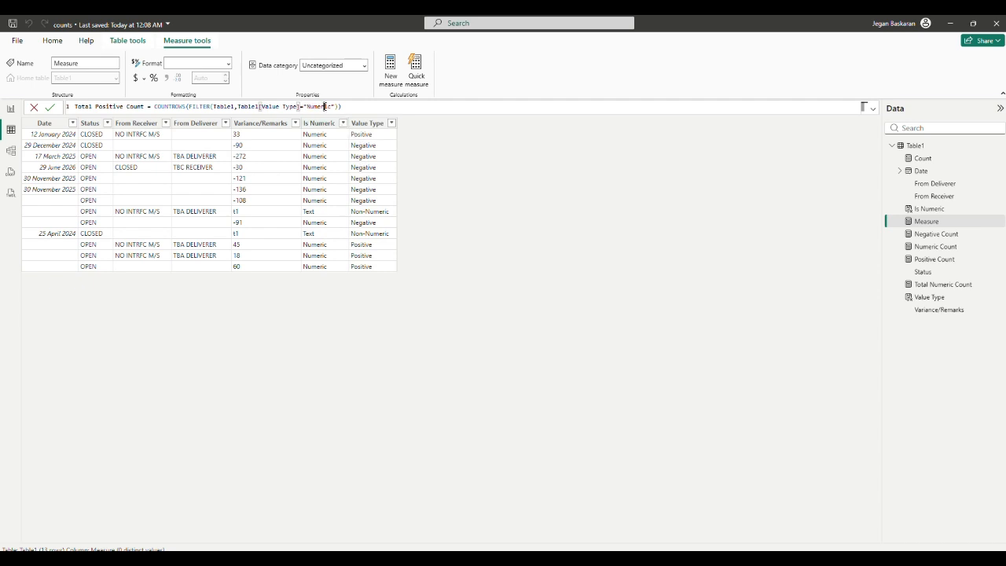
Step: Set the Total Positive Count filter value to "Positive", select the whole formula and commit the measure
double_click(325, 107)
text(Positive)
drag(351, 106, 35, 102)
key(ctrl+c)
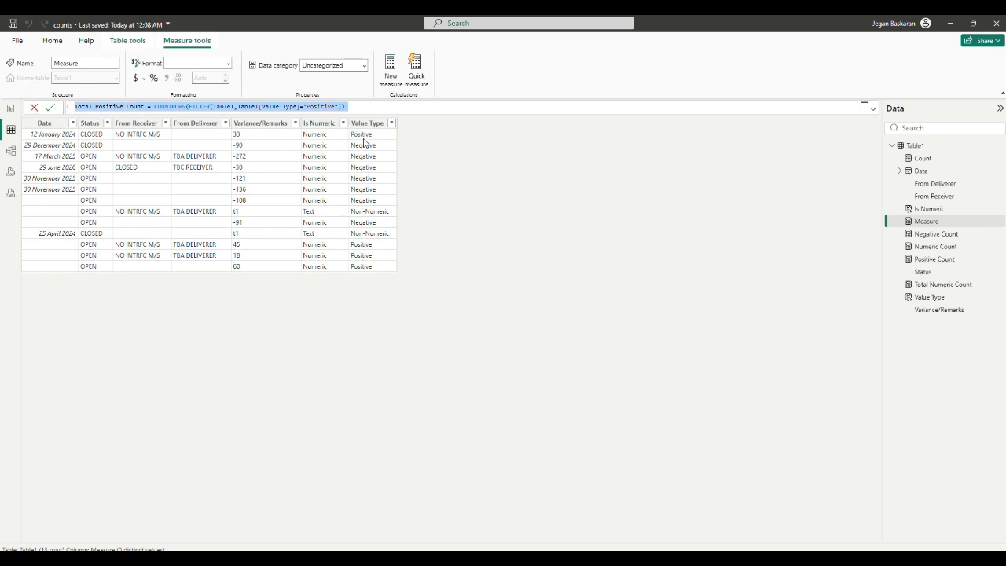
click(52, 109)
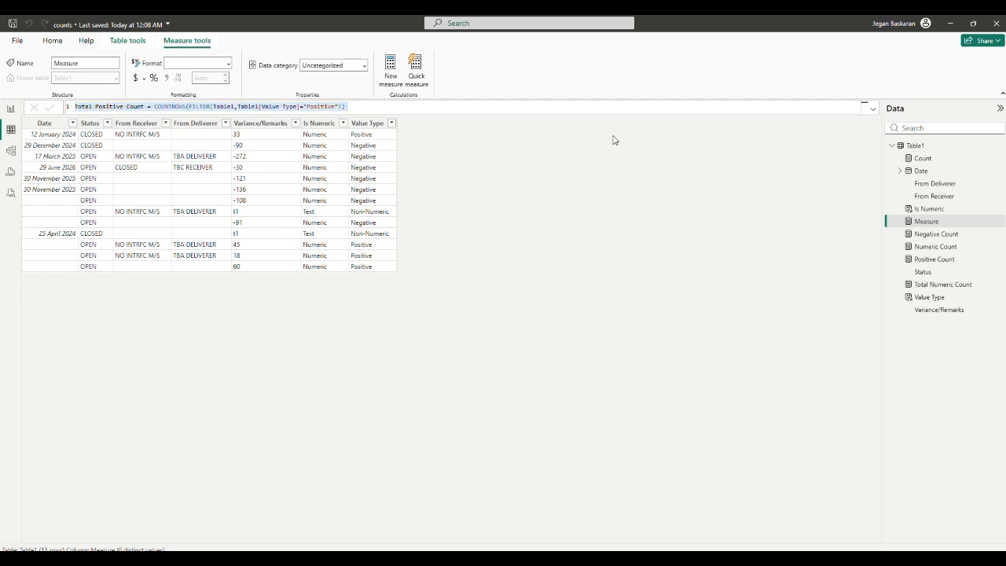
Step: Create another new measure on Table1 and paste the copied Total Positive Count formula
right_click(917, 146)
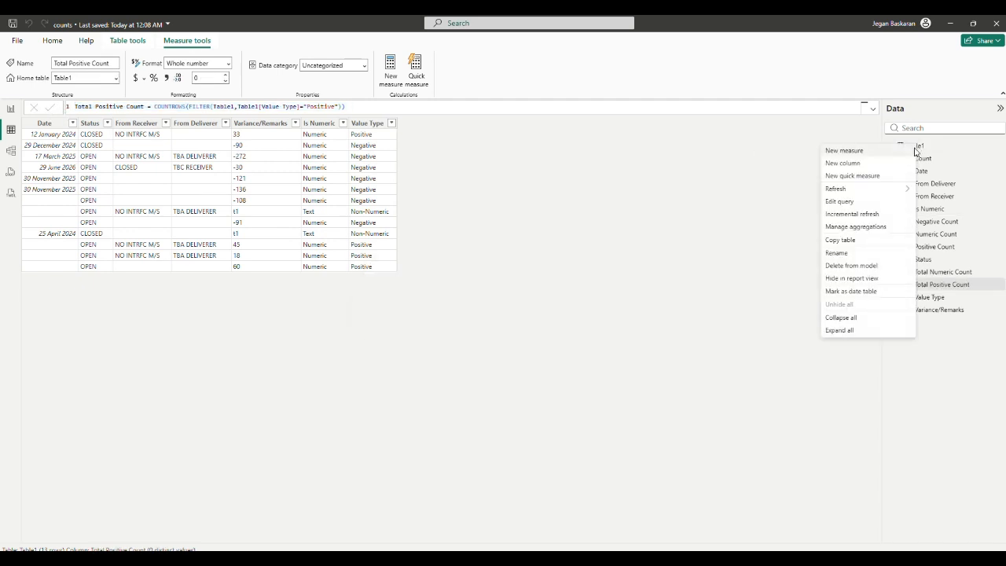
click(886, 153)
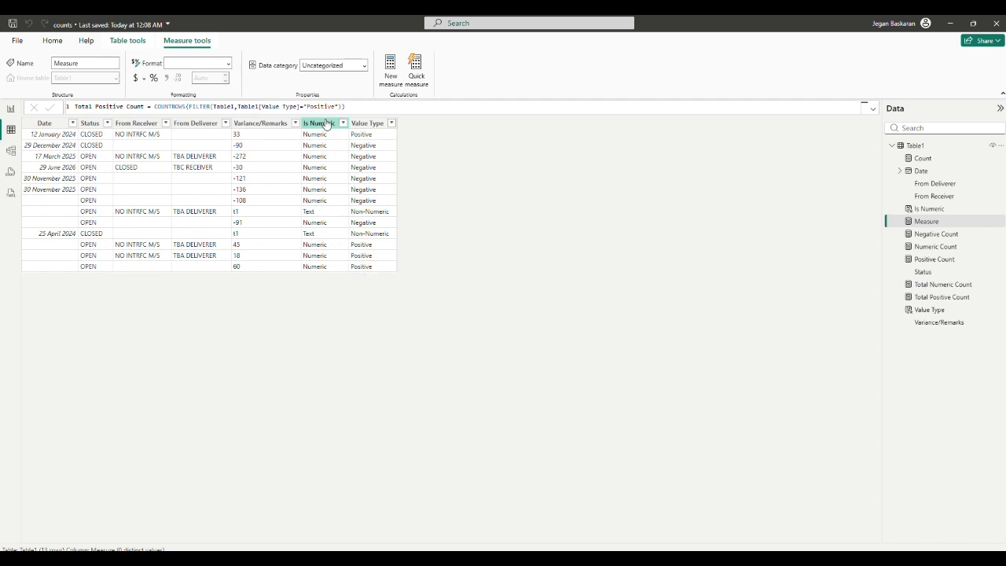
key(ctrl+v)
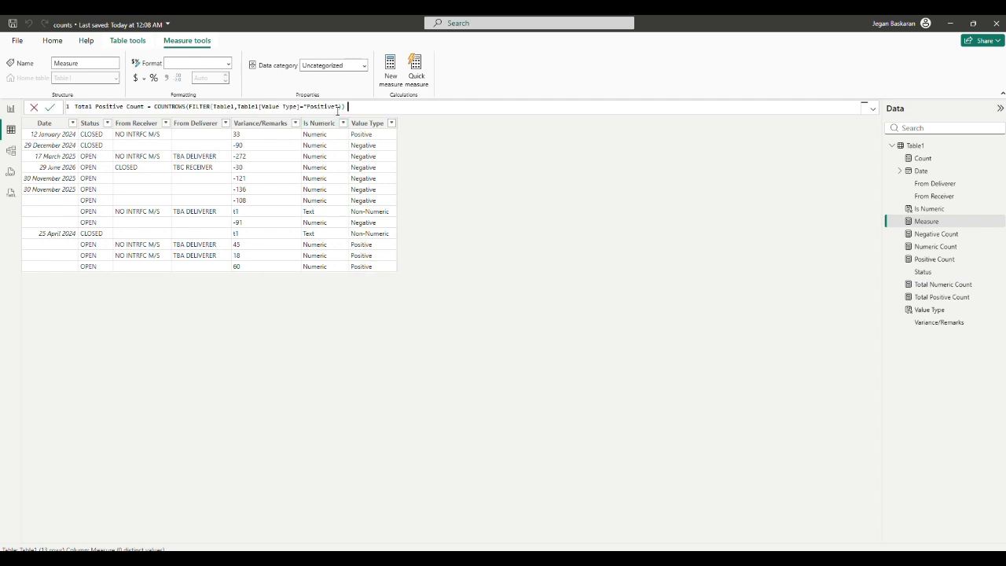
Step: Rename the new measure Total Negative Count, change its filter value to "Negative", and commit it
double_click(100, 107)
text(Nu)
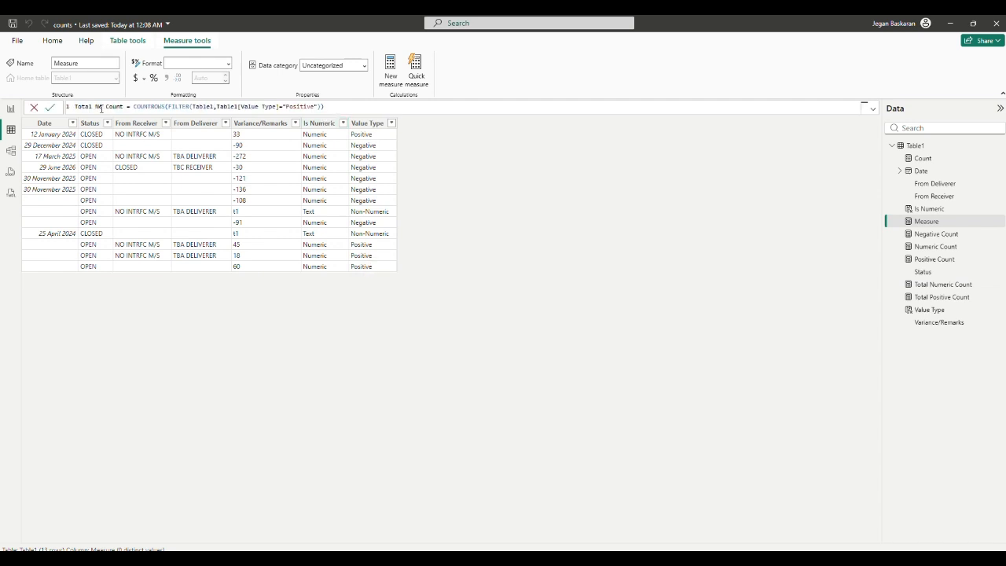
key(BackSpace)
text(egative)
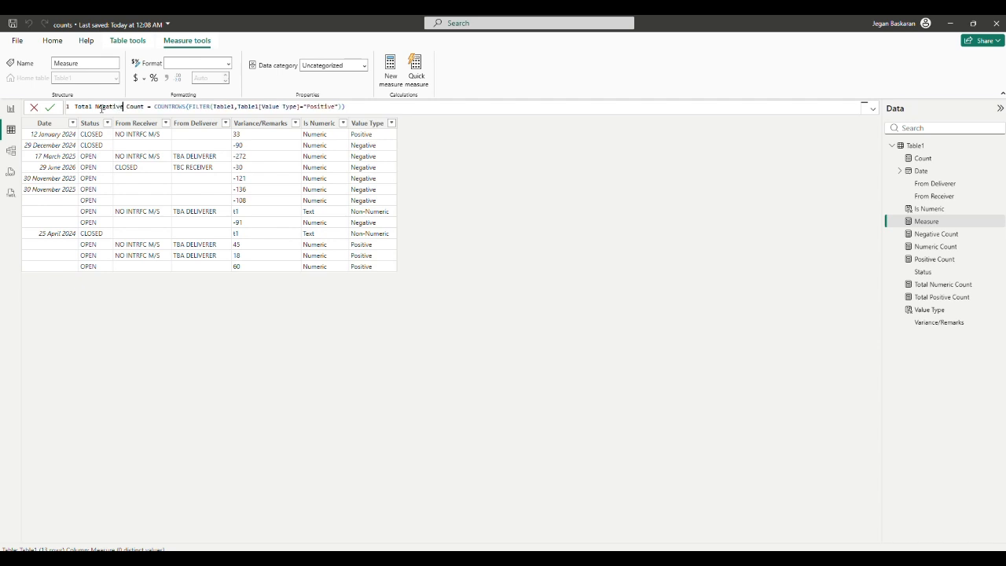
double_click(313, 106)
text(Negative)
click(50, 108)
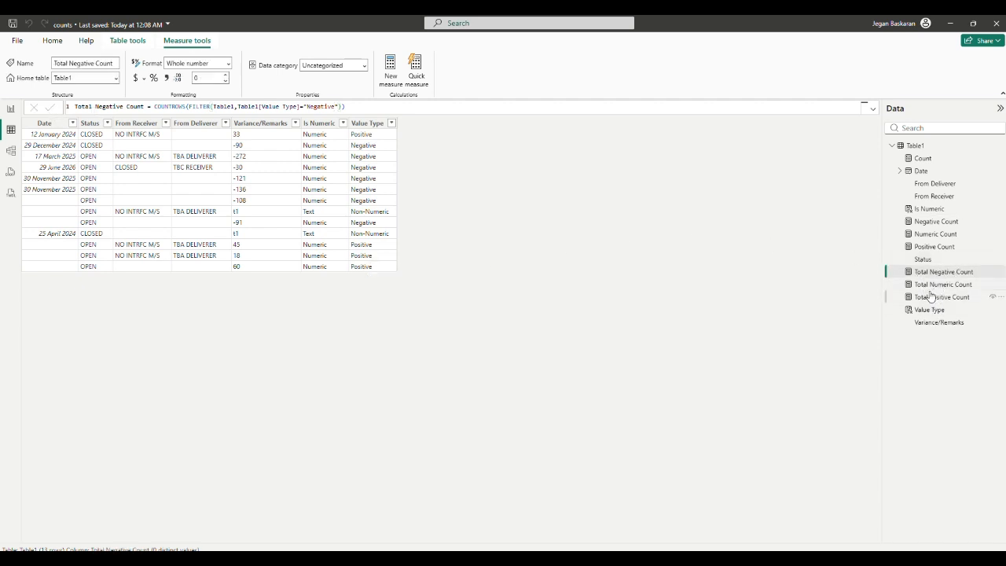
Step: On report page 3, add a card visual showing Total Numeric Count
click(10, 109)
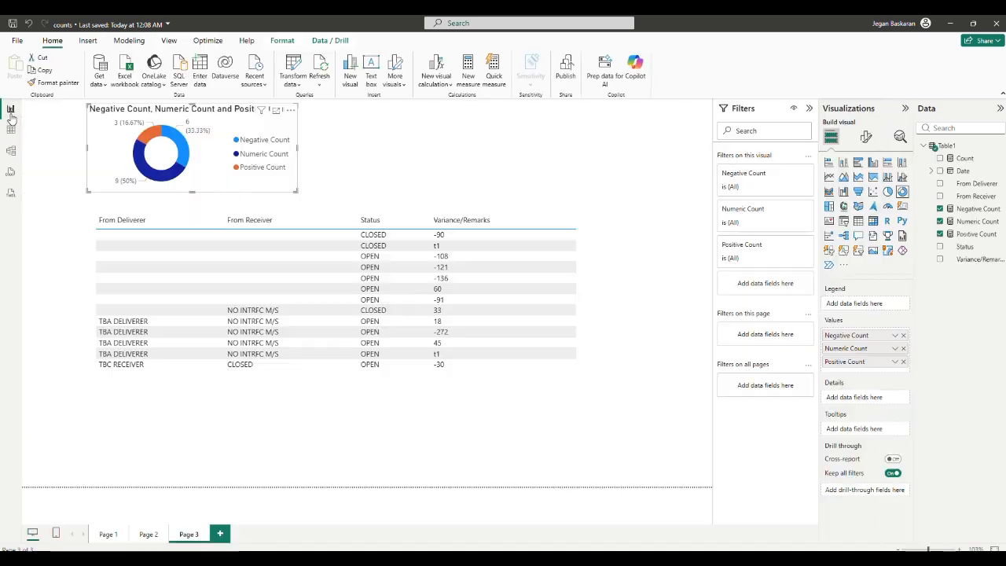
click(372, 145)
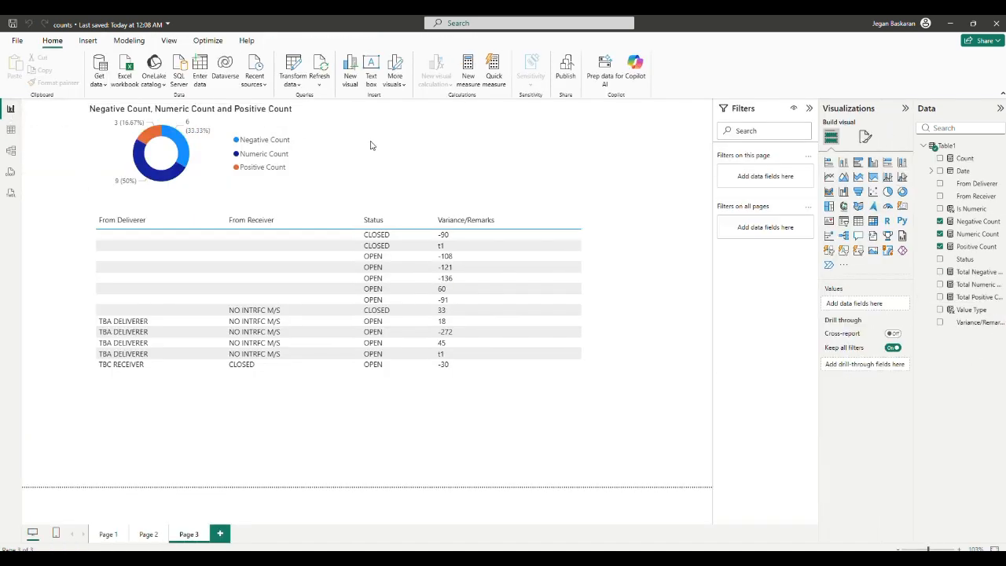
click(906, 207)
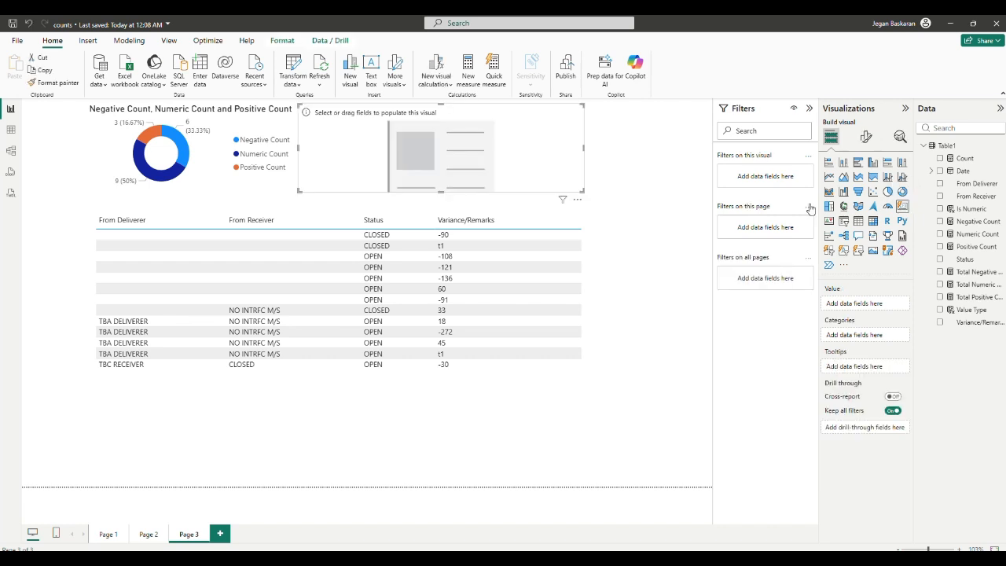
click(940, 284)
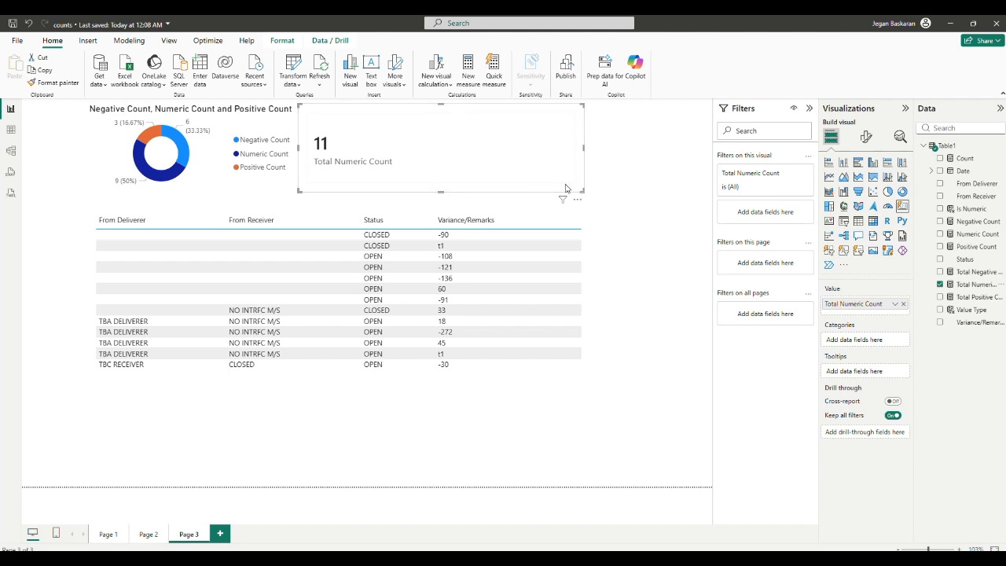
Step: Shrink the card and duplicate it twice, arranging the three cards in a row beside the donut chart
drag(583, 191, 405, 162)
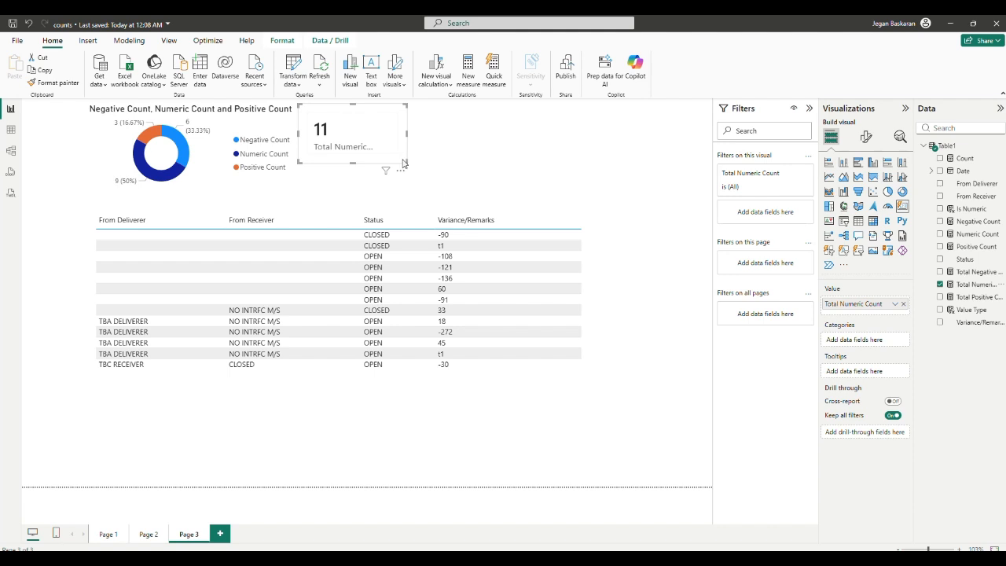
key(ctrl+c)
key(ctrl+v)
drag(390, 158, 620, 151)
key(ctrl+v)
drag(510, 150, 452, 156)
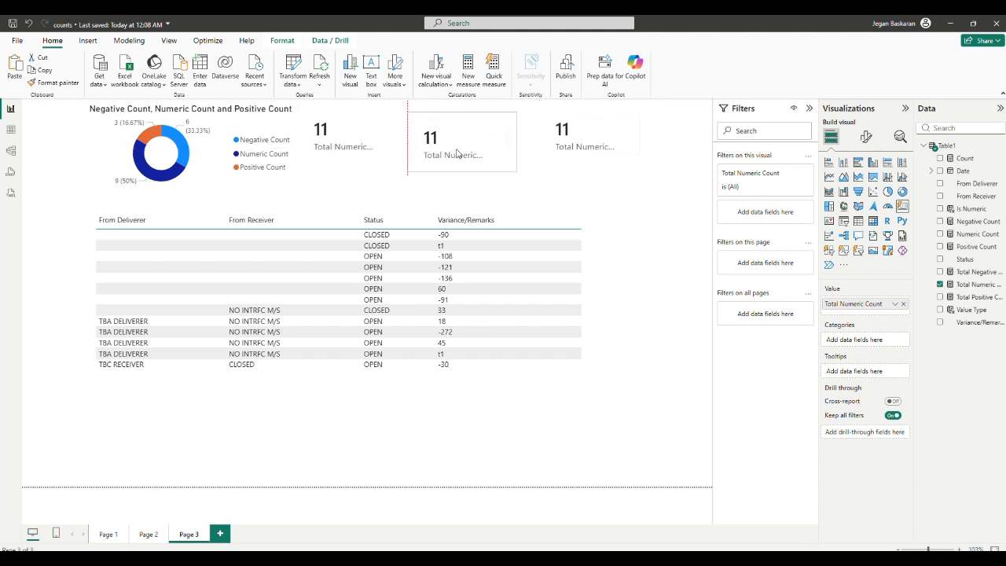
Step: Switch the middle card to Total Positive Count and the third card to Total Negative Count
click(941, 284)
click(941, 297)
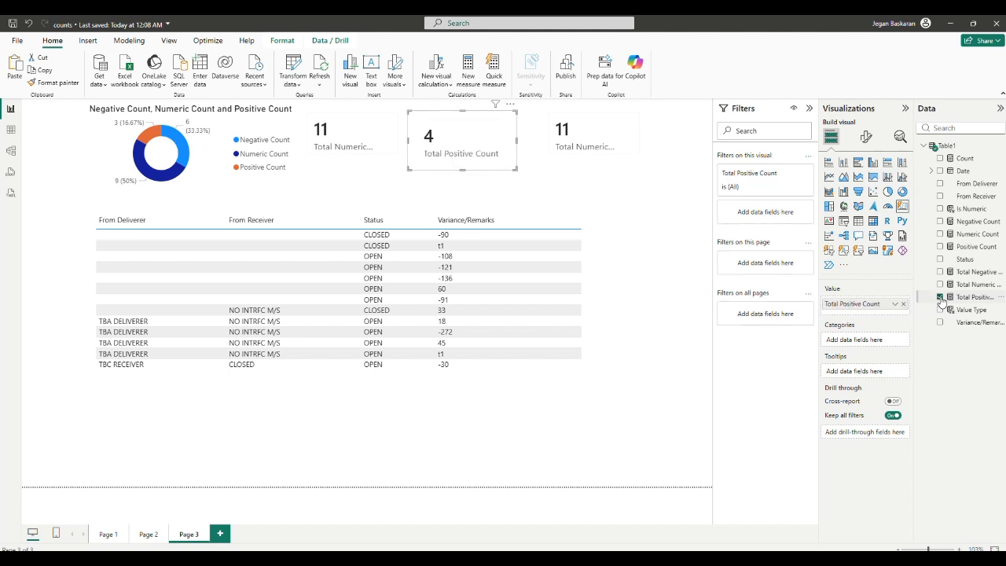
click(618, 150)
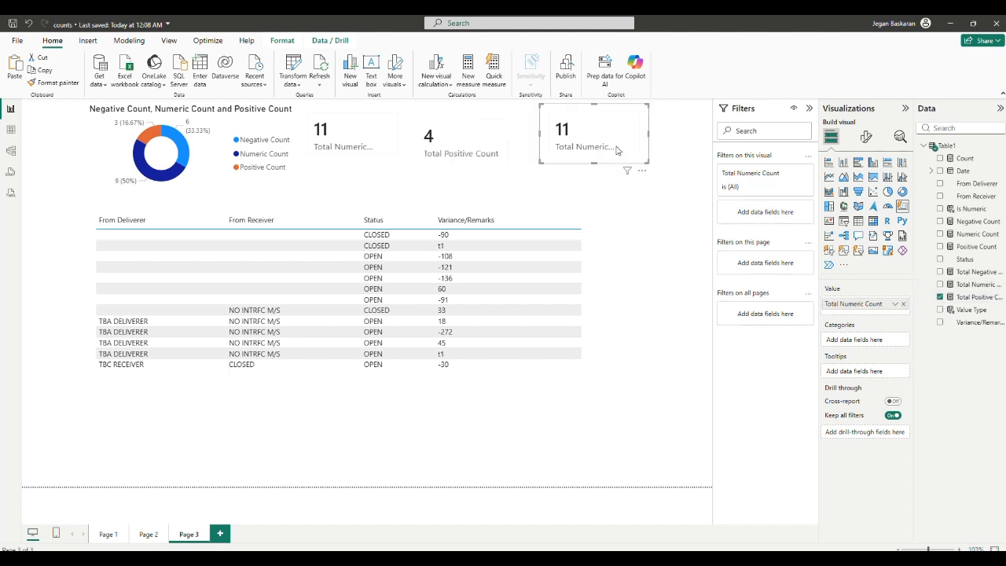
click(941, 272)
click(942, 285)
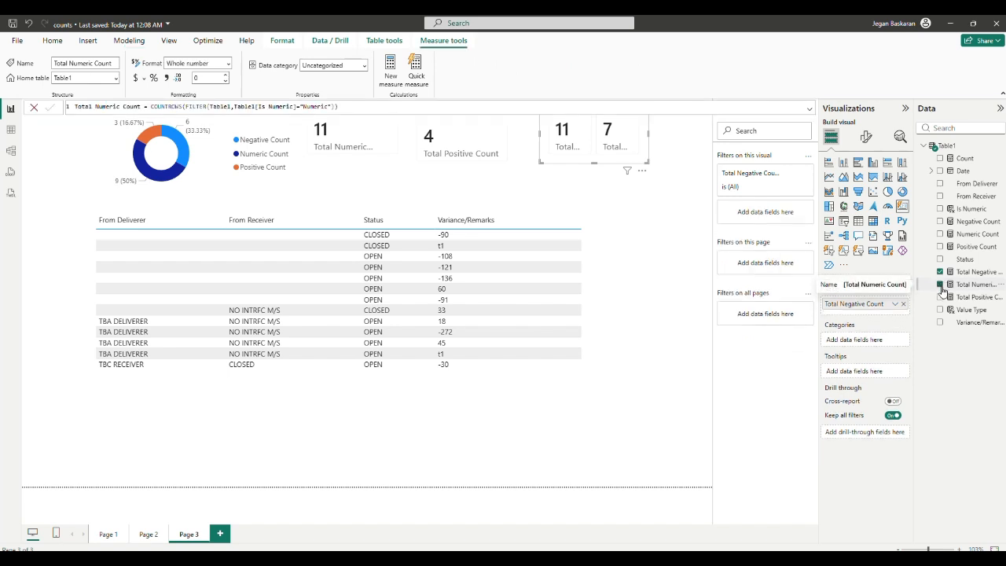
click(941, 285)
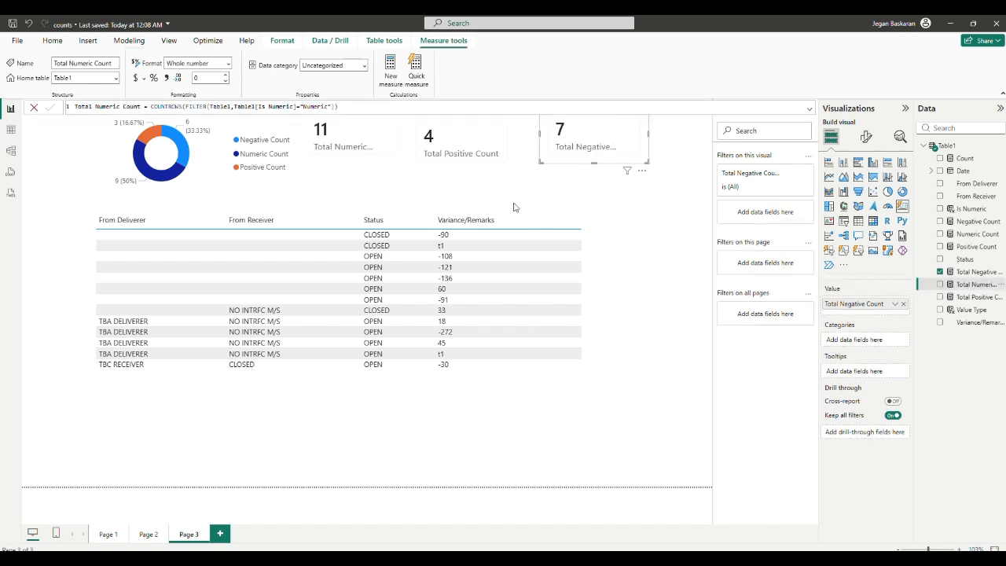
Step: Insert an empty donut chart on the report page
click(623, 198)
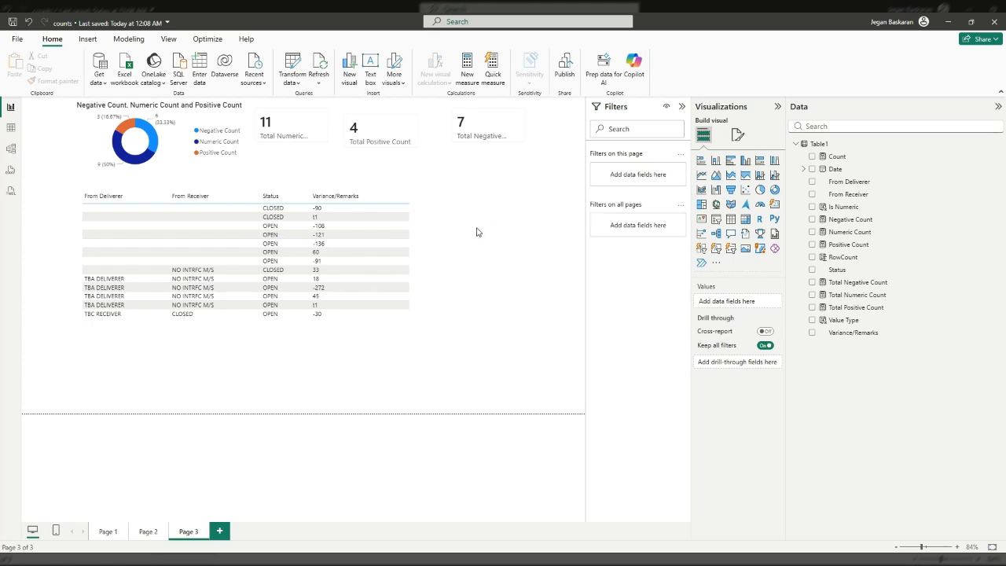
click(776, 190)
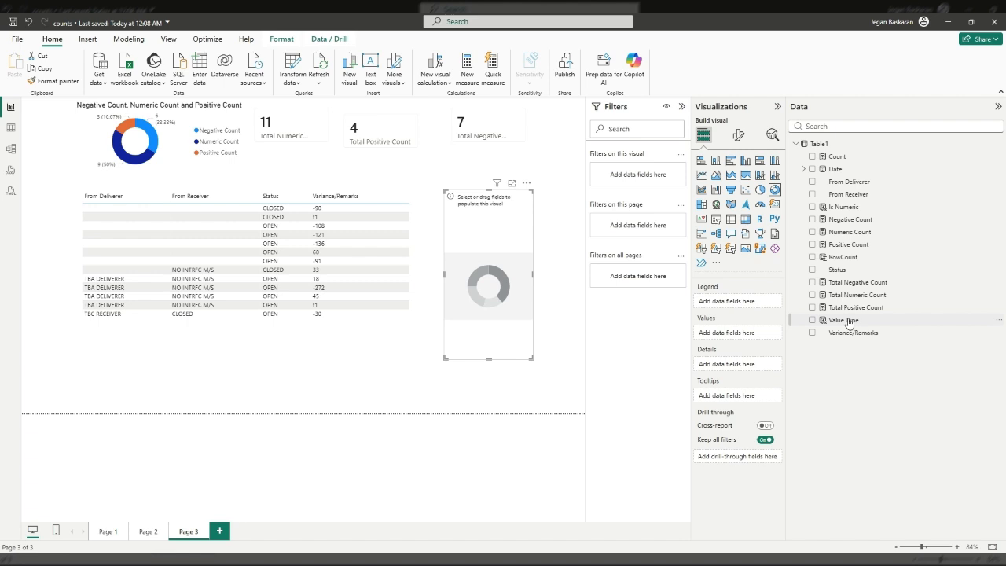
click(818, 148)
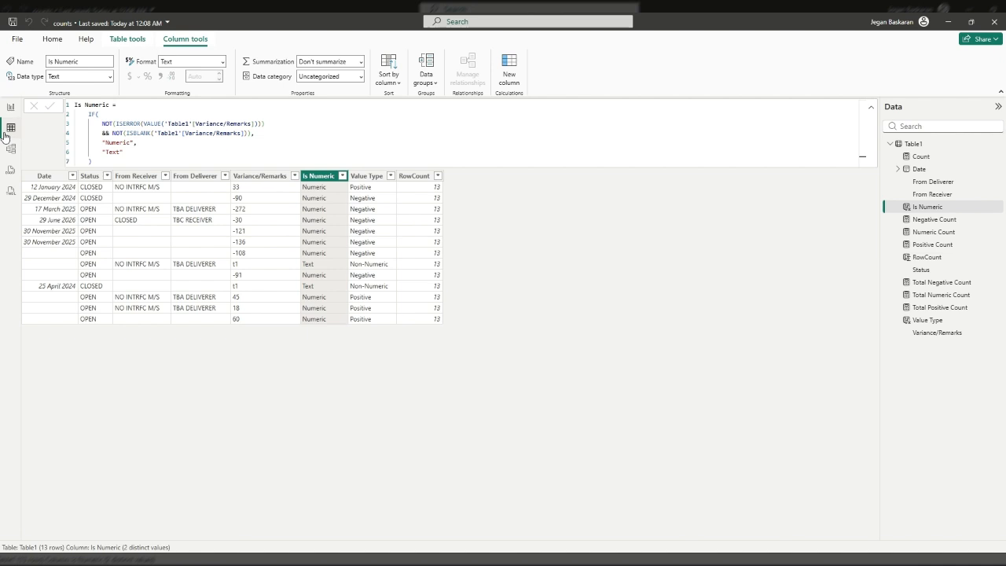
Step: Inspect the RowCount calculated column's formula in the table view, then return to the report
click(9, 130)
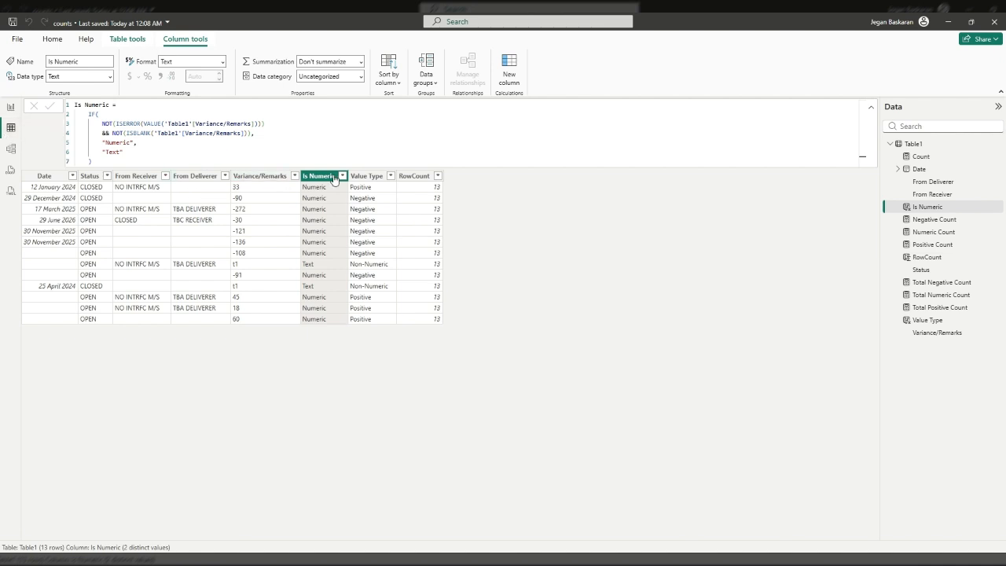
click(427, 195)
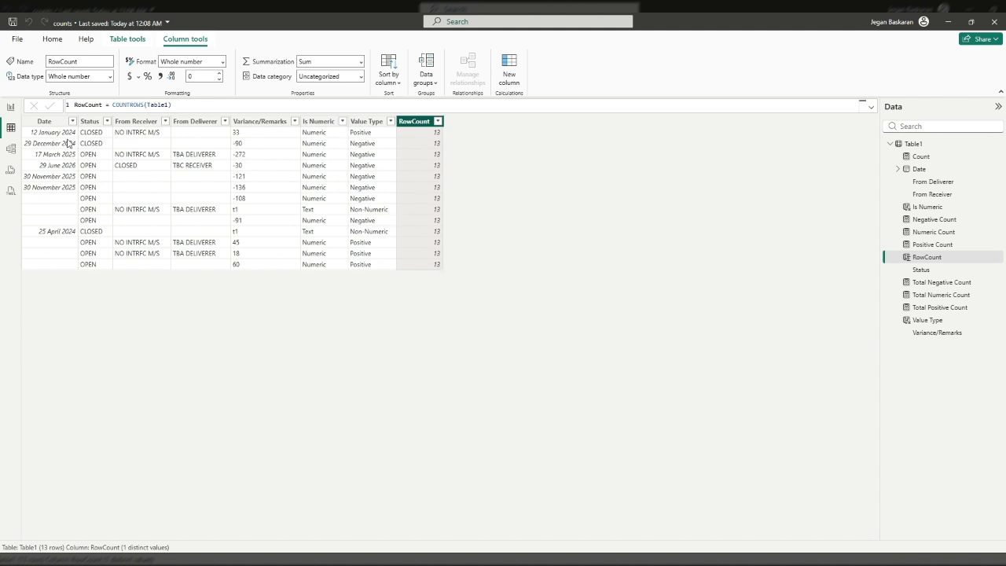
click(11, 108)
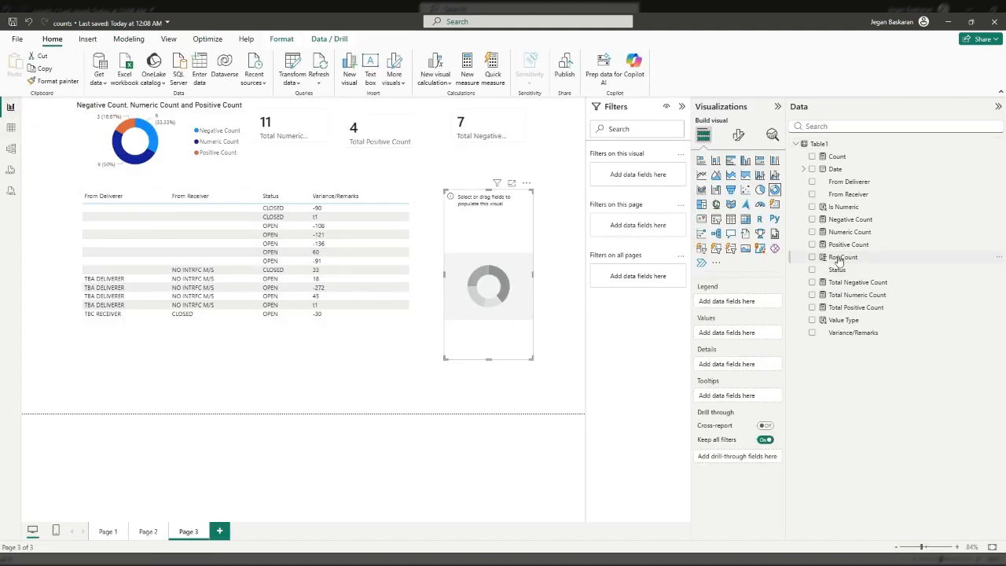
Step: Build the donut chart with RowCount as values and Is Numeric and Value Type as legend, then resize it
drag(839, 258, 741, 335)
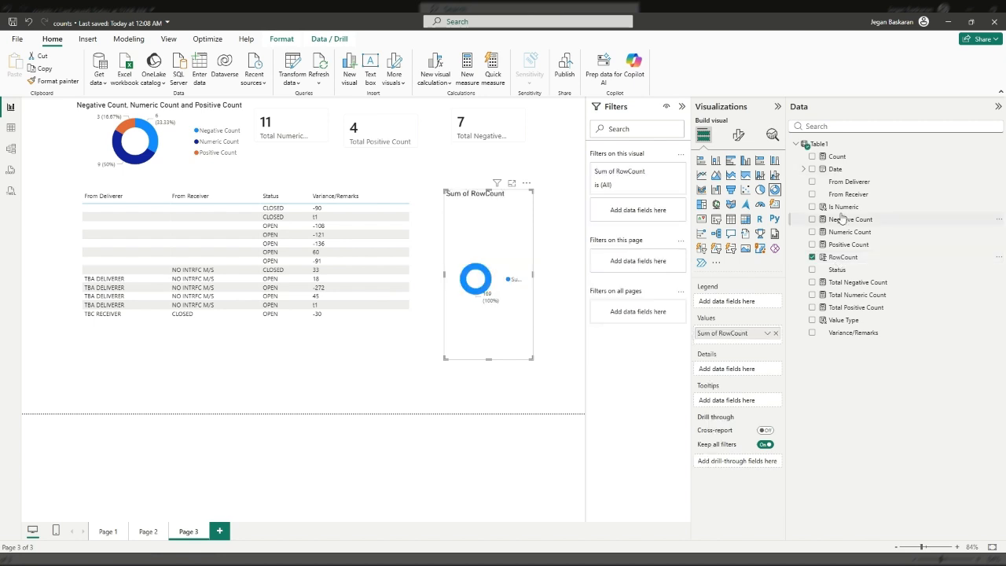
drag(841, 208, 747, 306)
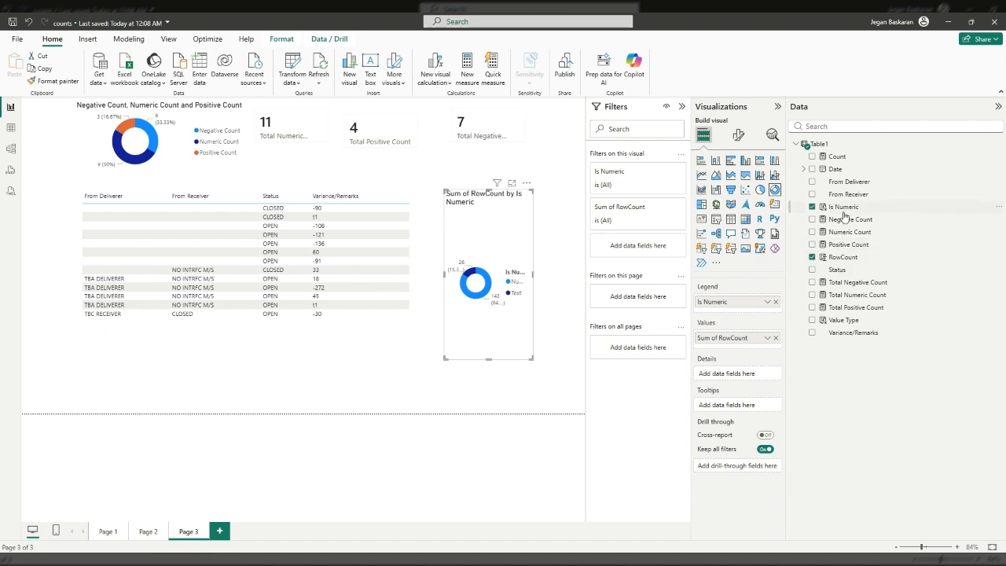
drag(841, 312, 749, 316)
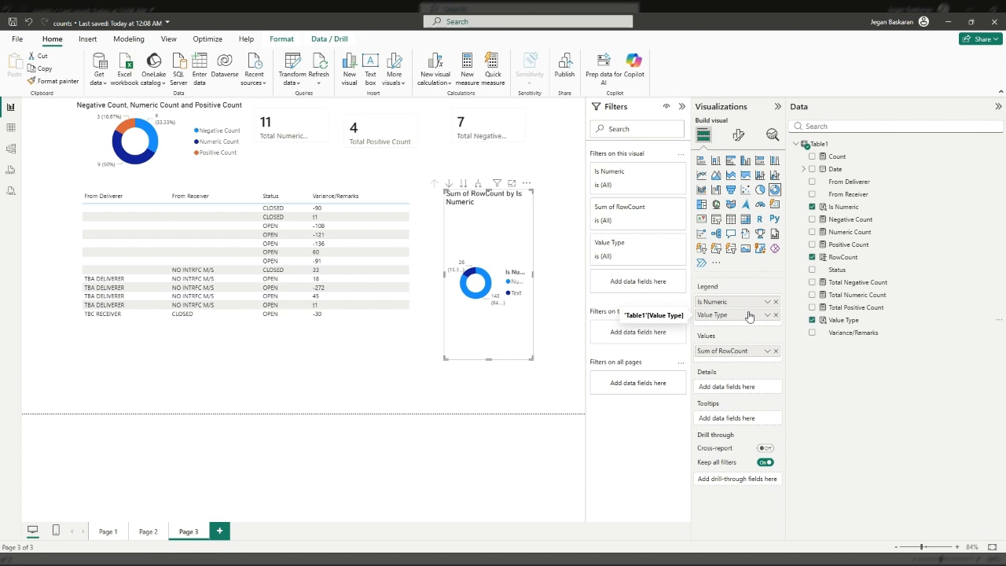
drag(532, 363, 580, 280)
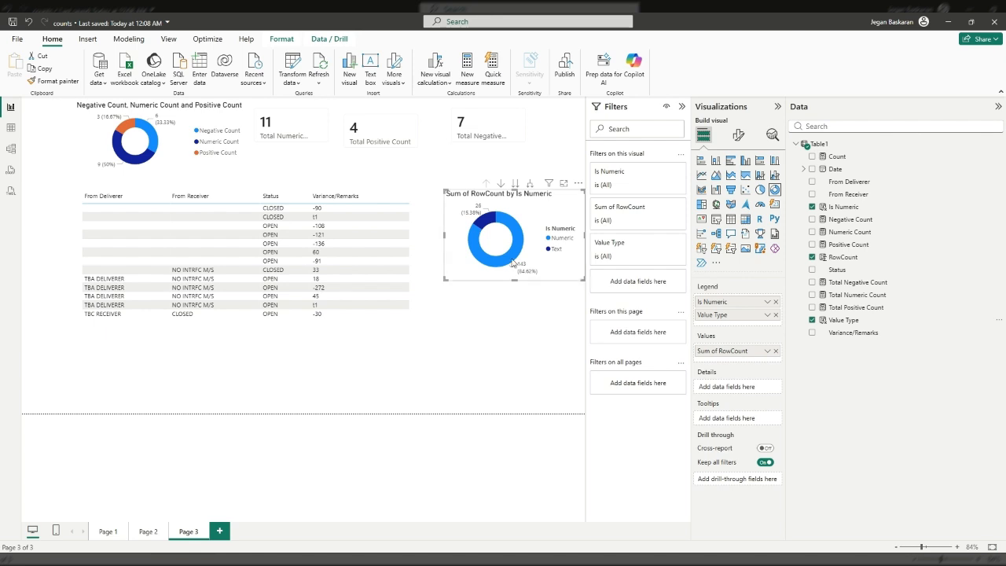
Step: Select the donut chart's Numeric and Text slices in turn to cross-filter the other visuals
mouse_move(514, 262)
click(516, 230)
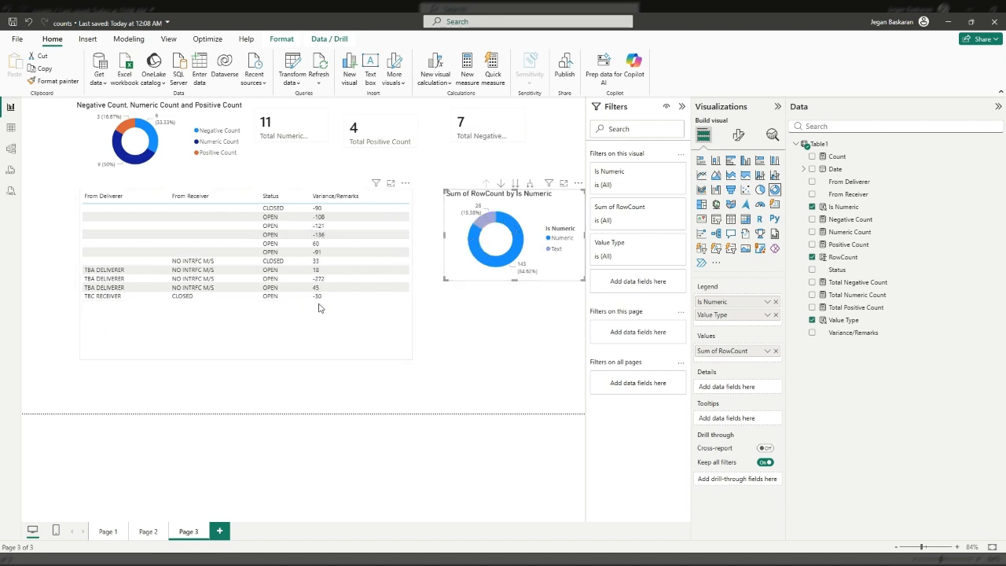
click(485, 227)
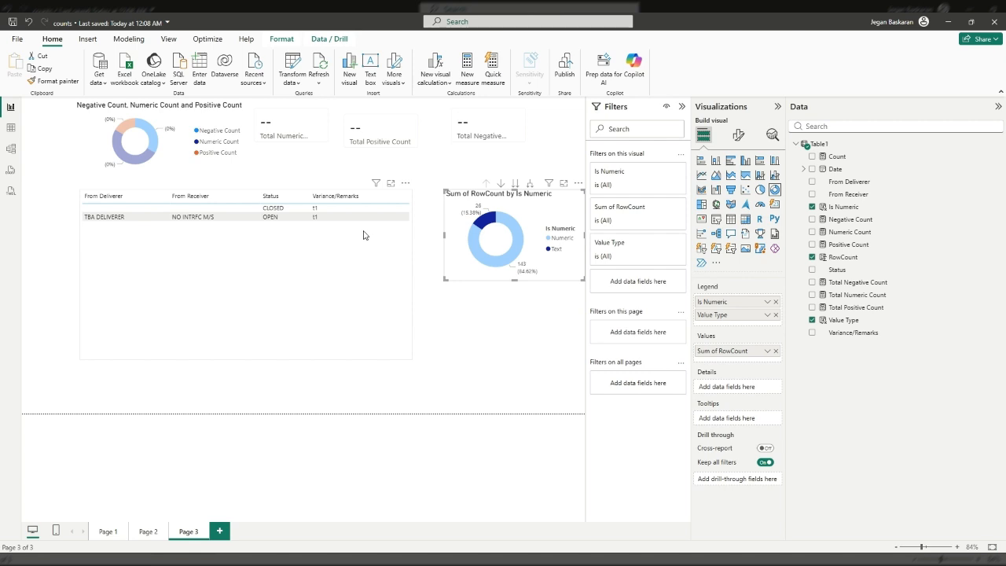
click(517, 228)
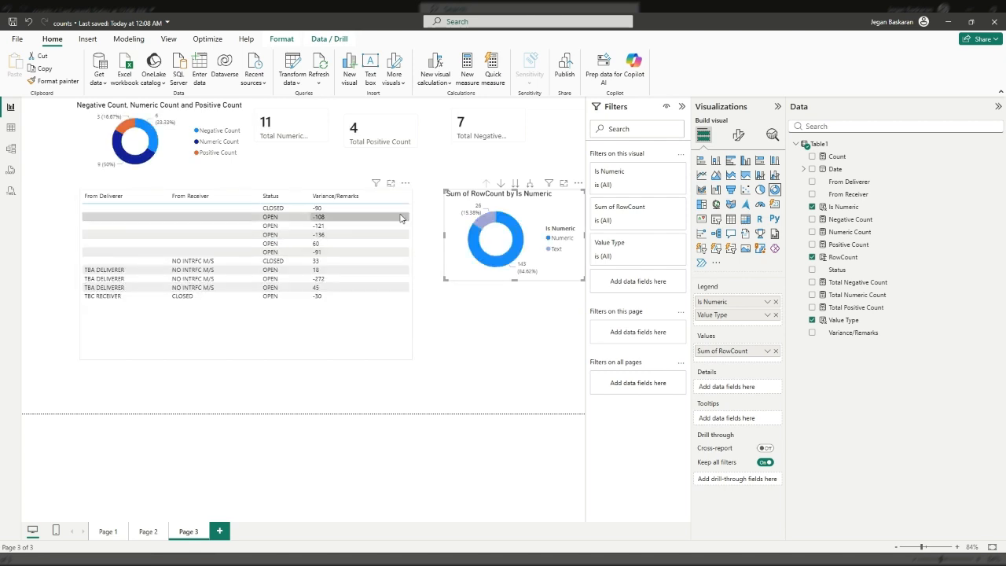
click(486, 221)
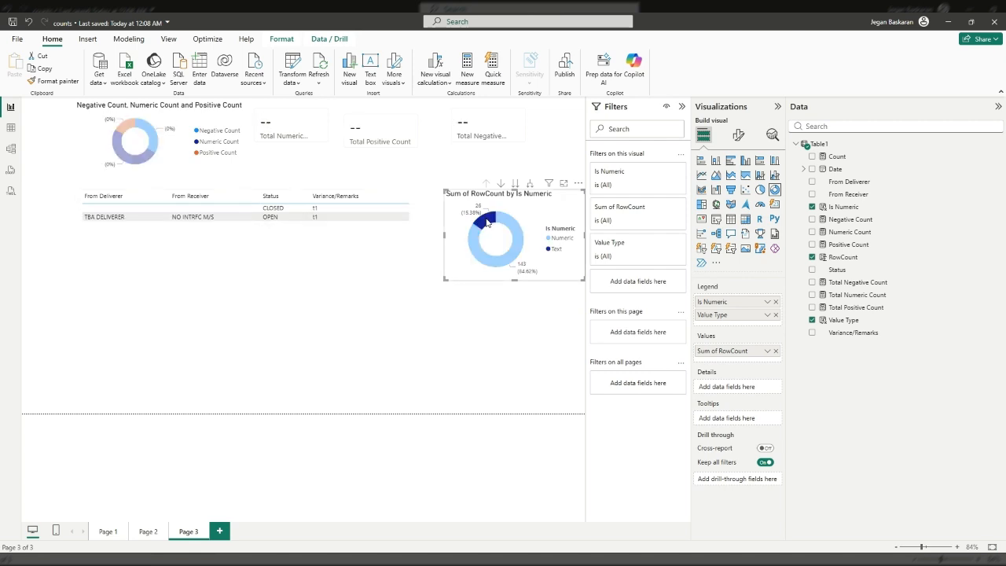
click(516, 234)
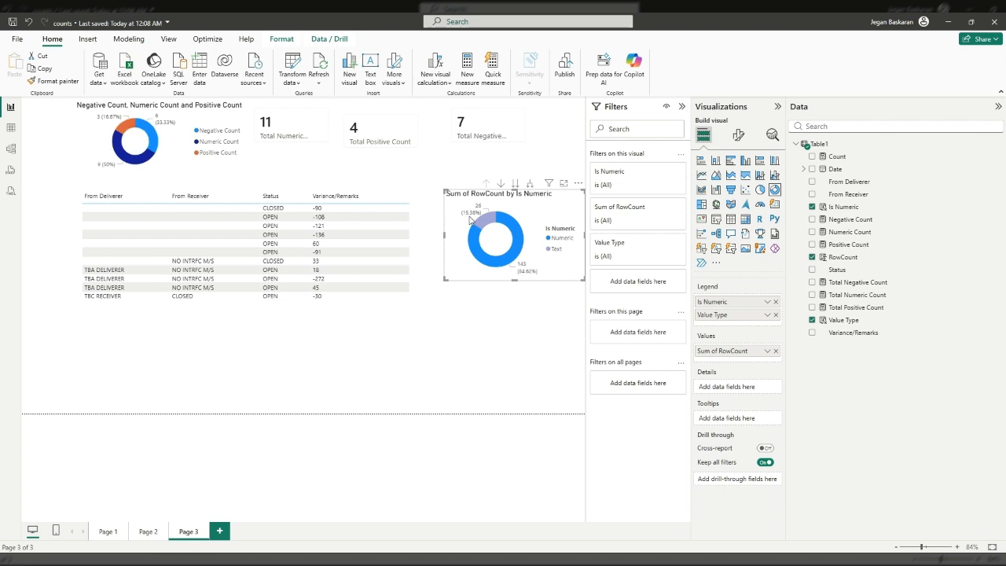
mouse_move(482, 227)
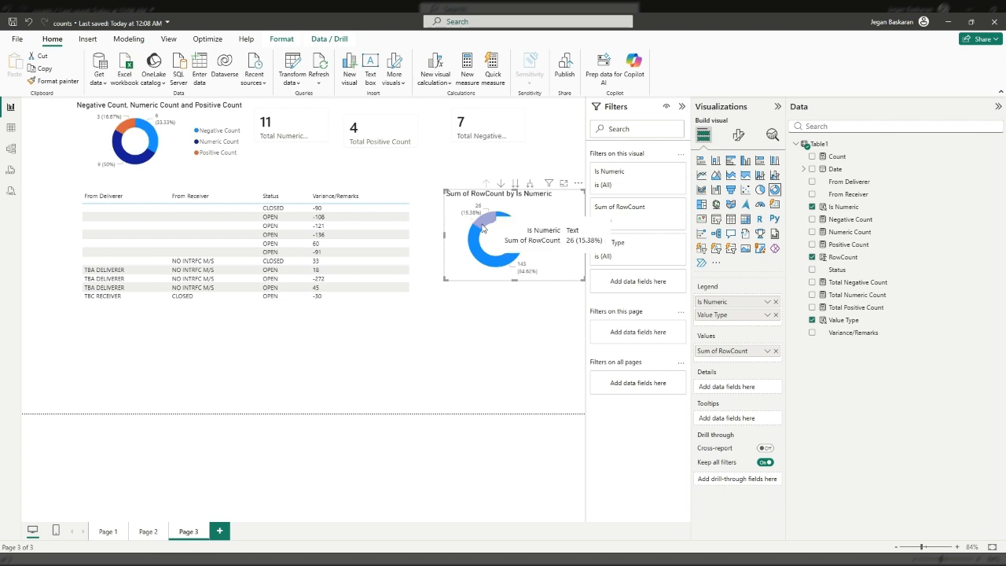
click(485, 267)
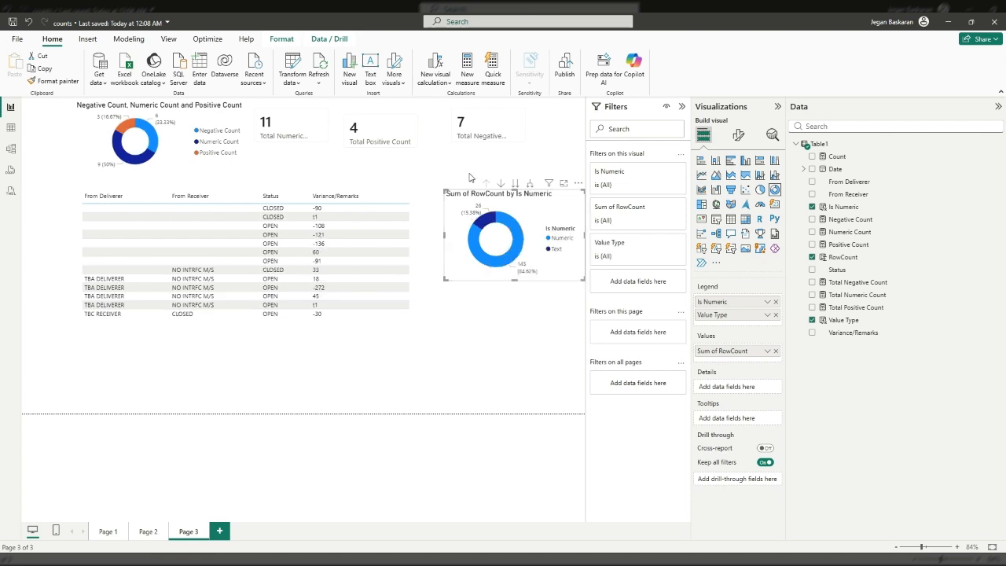
click(483, 230)
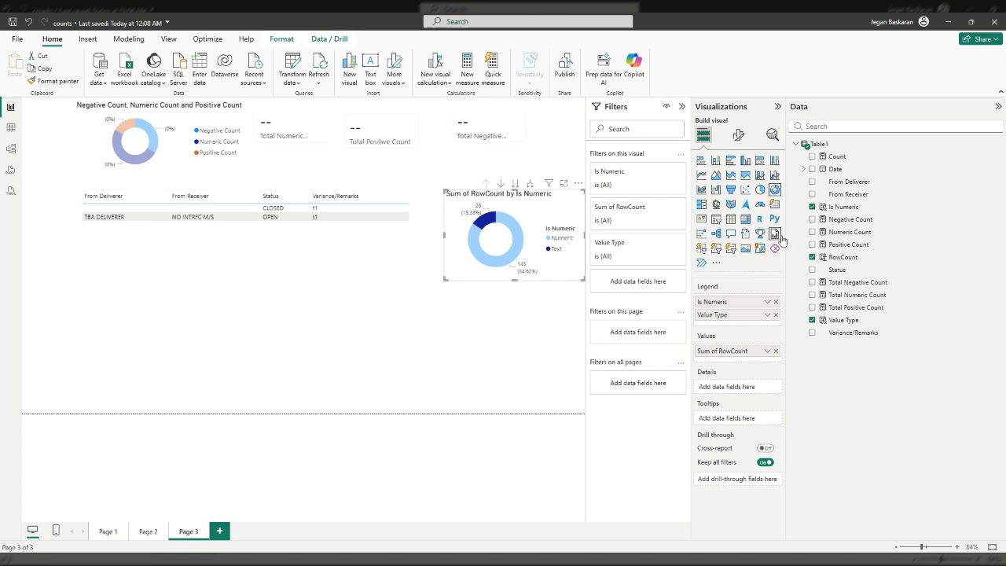
Step: Append +0 to the Total Negative Count measure's formula and commit it
click(859, 283)
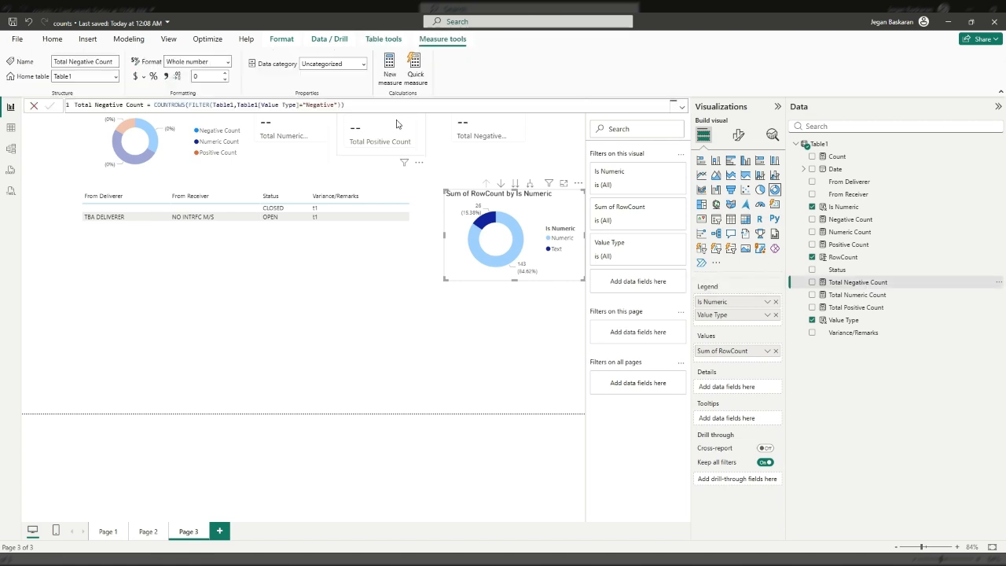
click(365, 106)
text(+0)
click(48, 107)
Step: Append +0 to the Total Numeric Count measure's formula
click(857, 295)
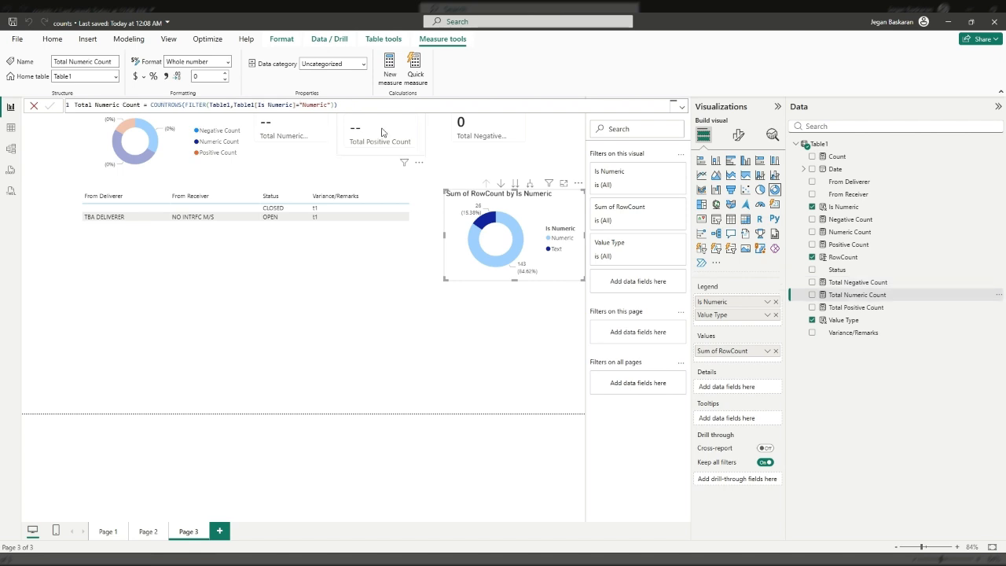
click(345, 107)
text(+0)
Step: Append +0 to the Total Positive Count measure's formula and commit it
click(858, 308)
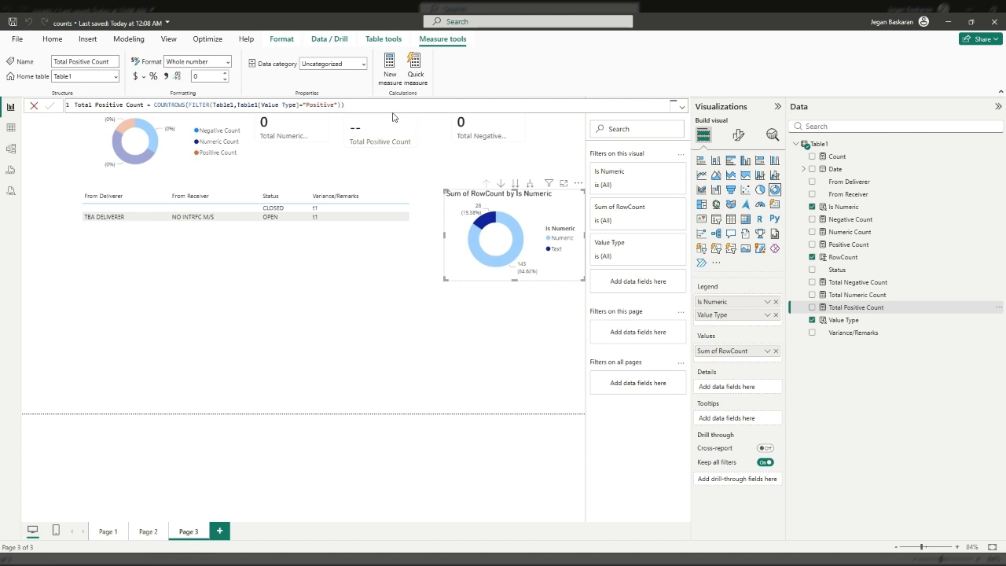
click(393, 109)
click(48, 107)
Step: Test cross-filtering with the donut chart's slices, then remove Is Numeric from its legend so only Value Type remains
click(493, 261)
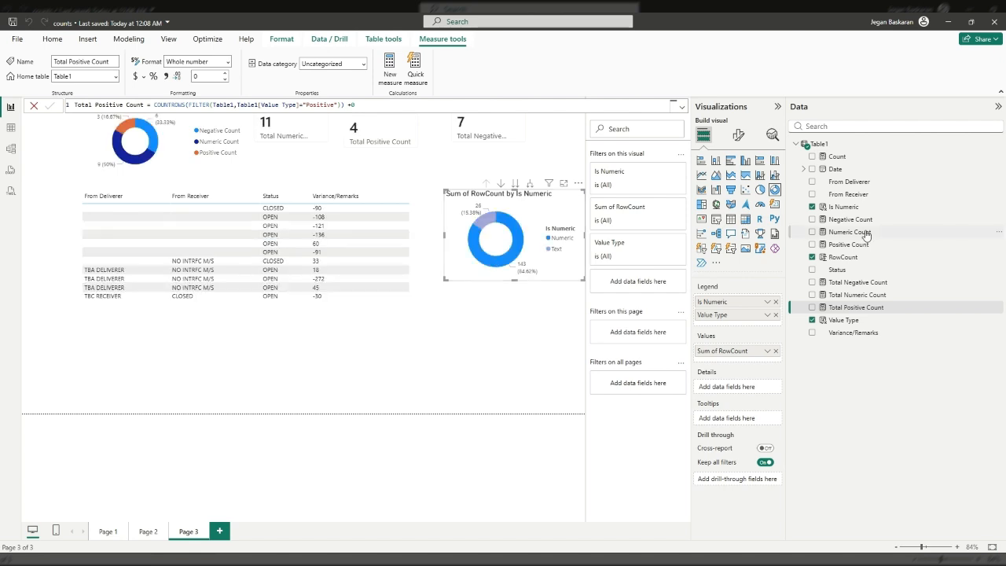
click(484, 225)
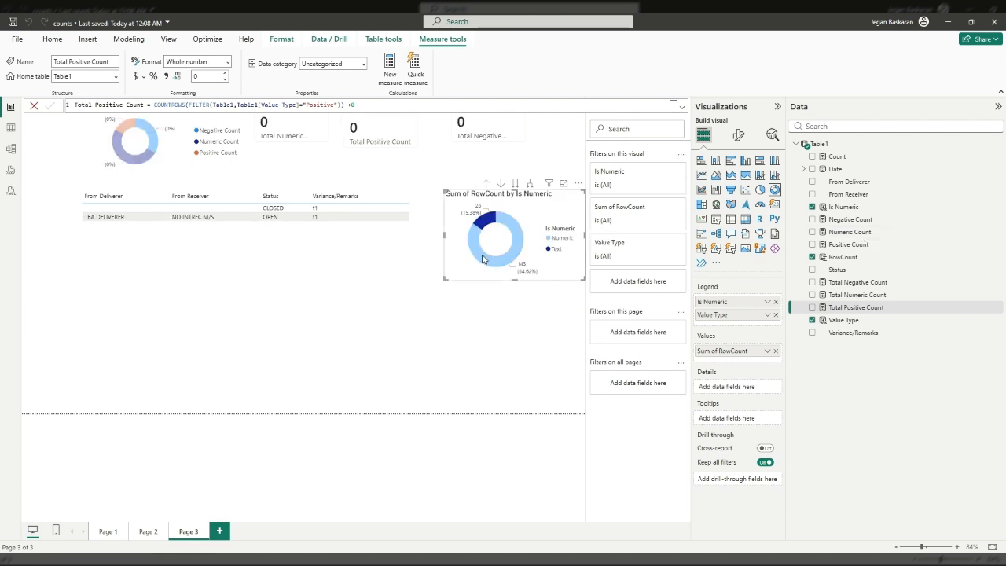
click(484, 259)
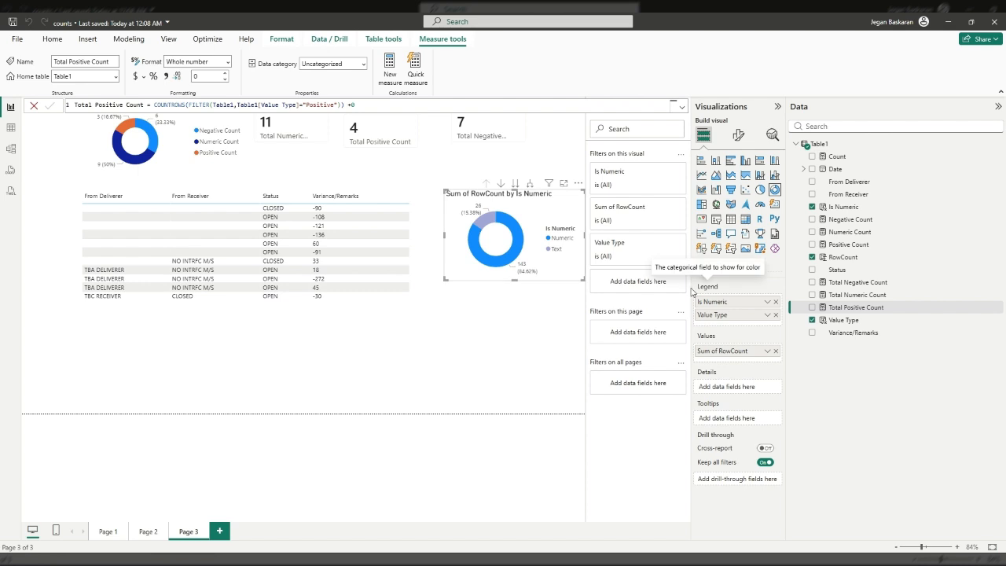
click(777, 302)
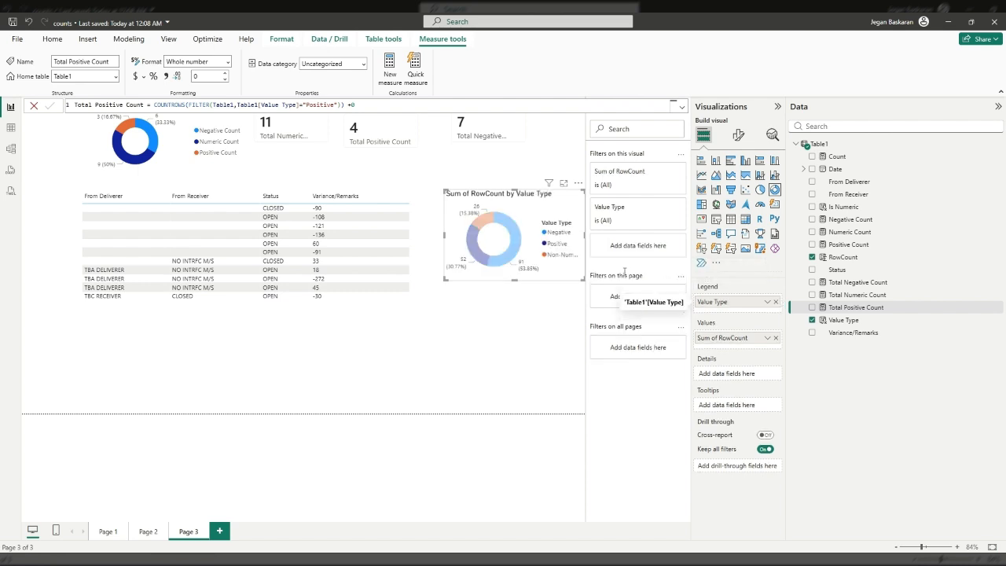
Step: Select the donut's Negative, Non-Numeric and Positive slices in turn to check how the cards and table cross-filter
click(500, 261)
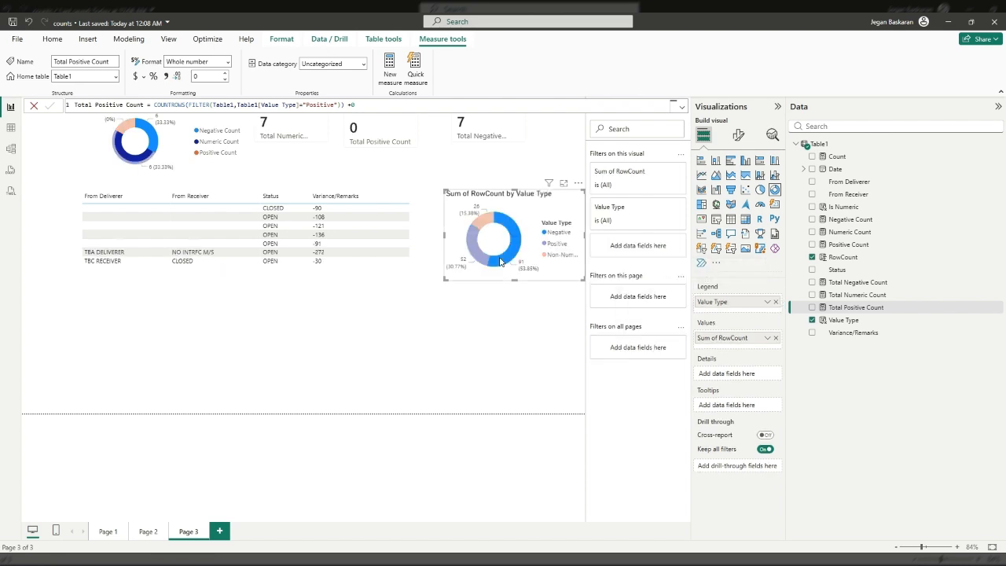
mouse_move(505, 262)
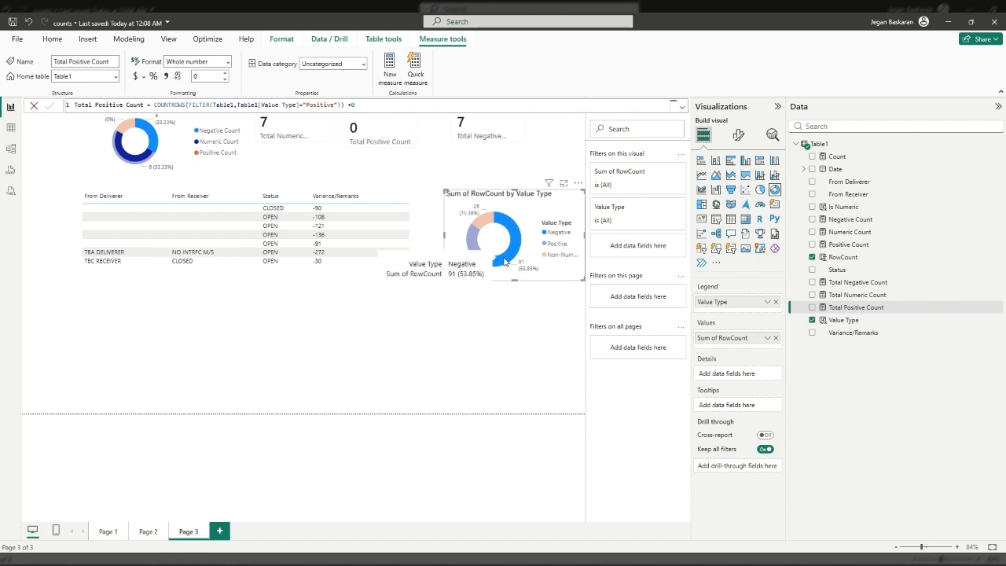
click(488, 222)
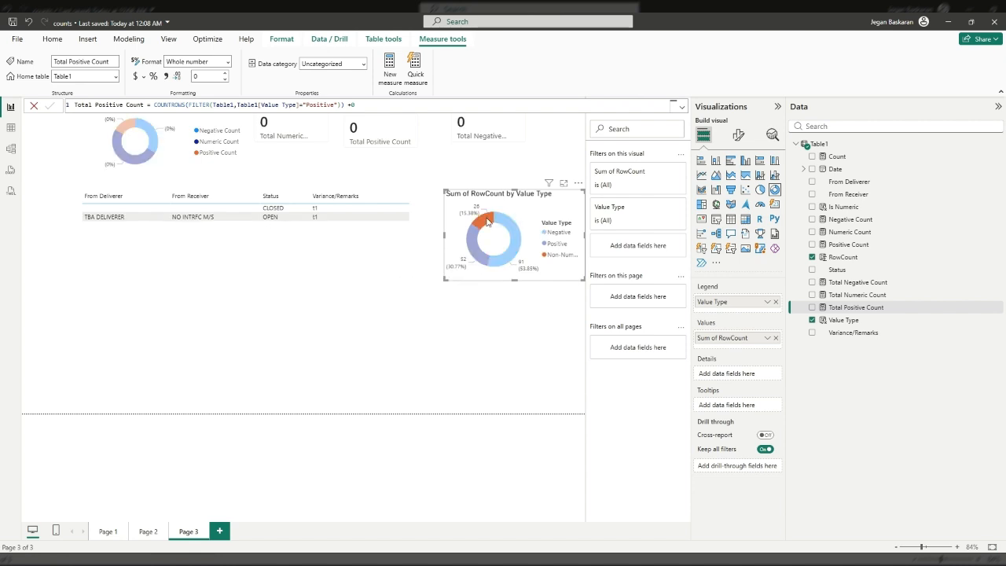
mouse_move(488, 227)
click(512, 261)
click(511, 261)
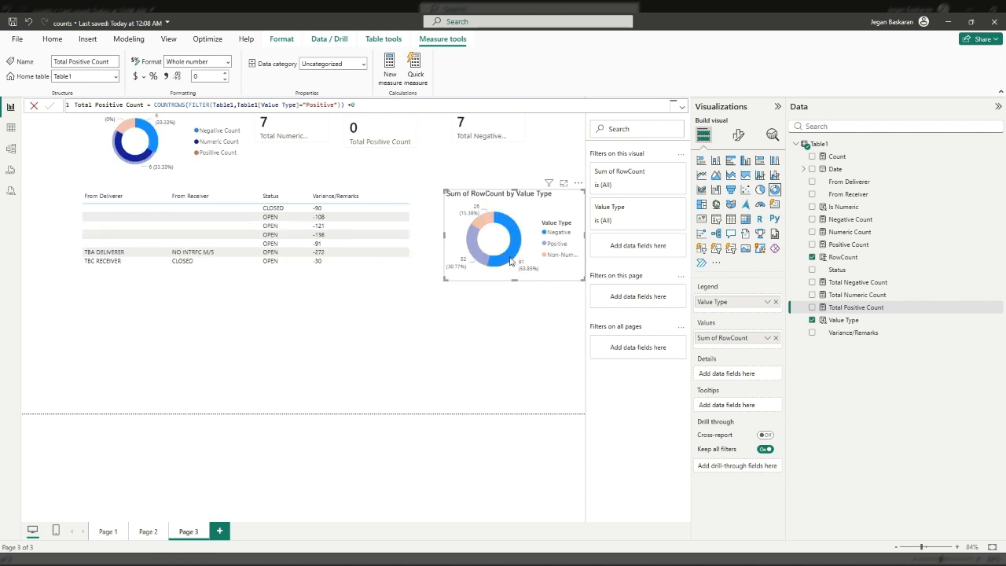
click(473, 244)
click(488, 220)
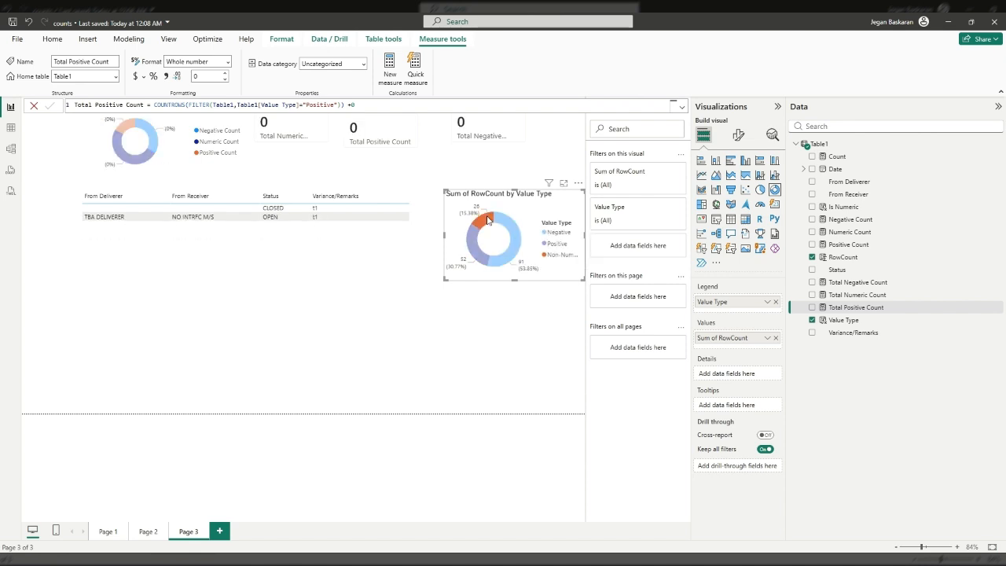
click(470, 253)
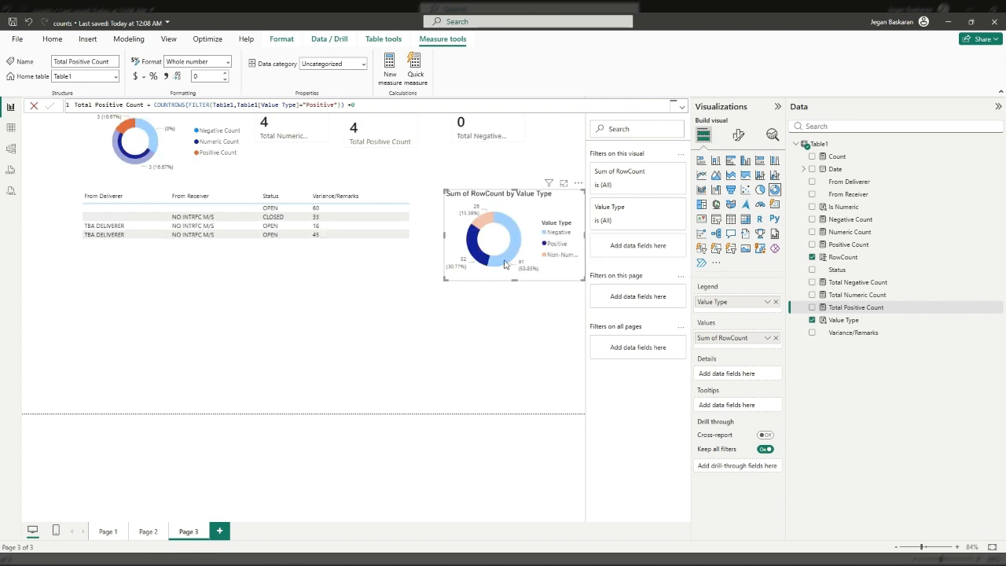
click(505, 264)
click(487, 222)
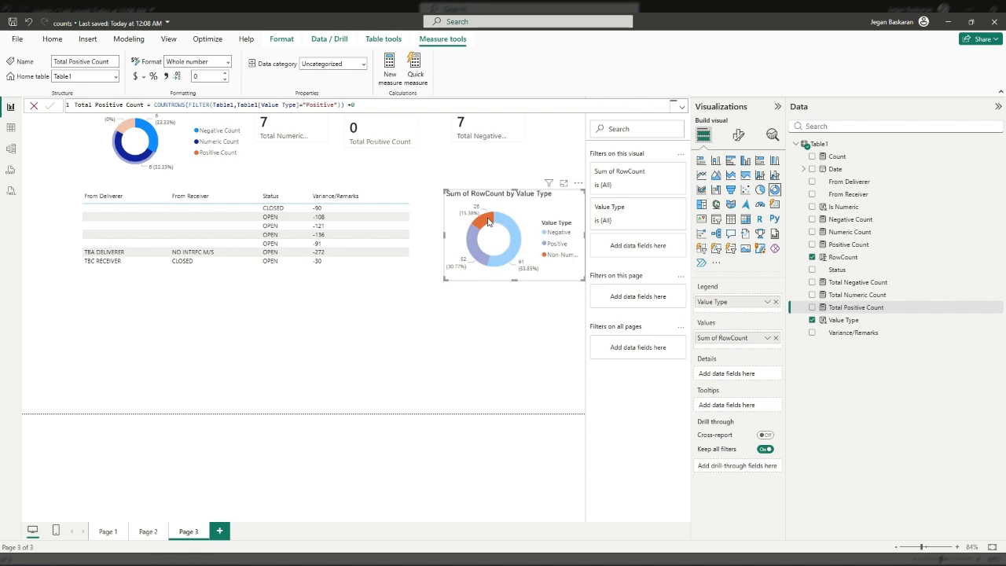
click(475, 250)
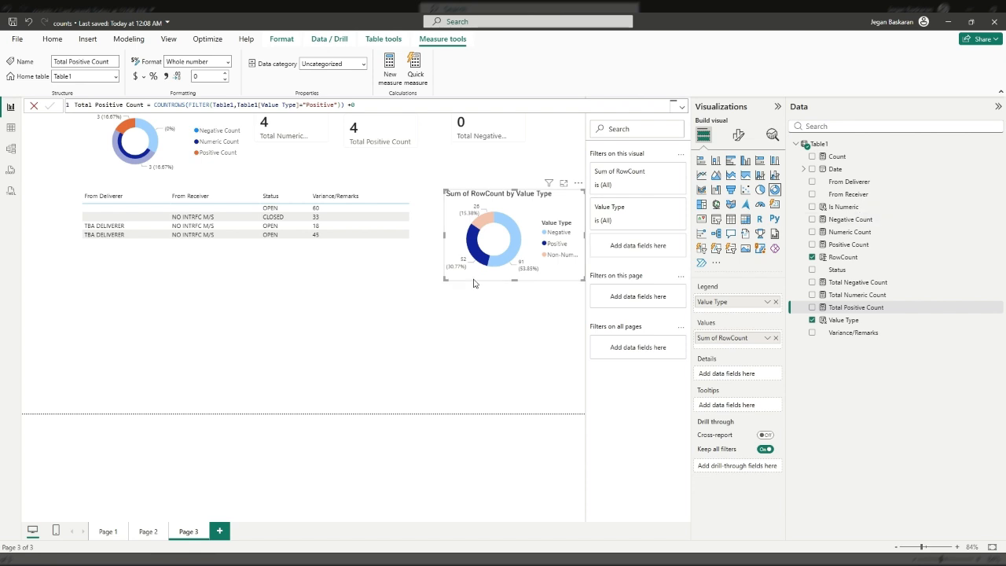
click(511, 249)
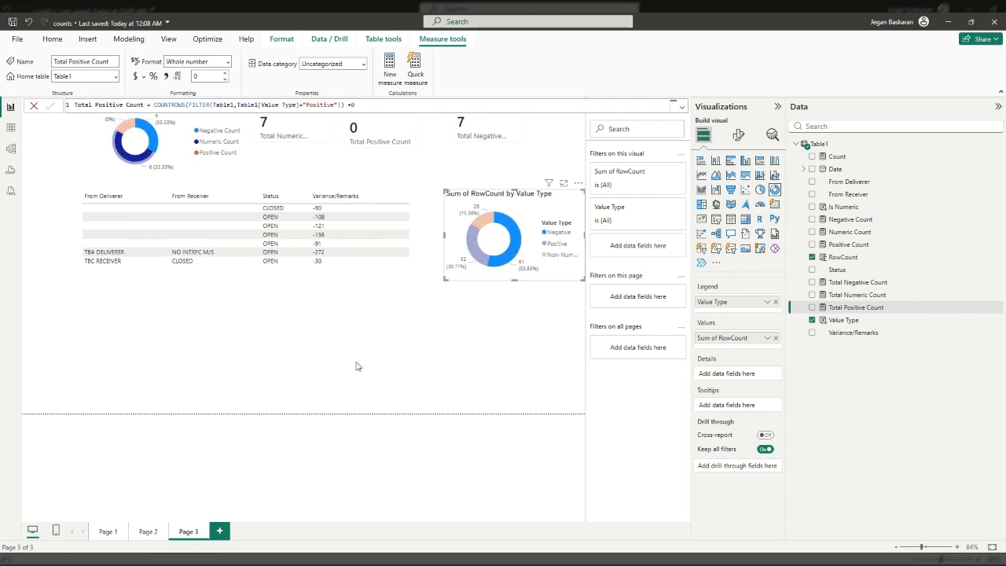